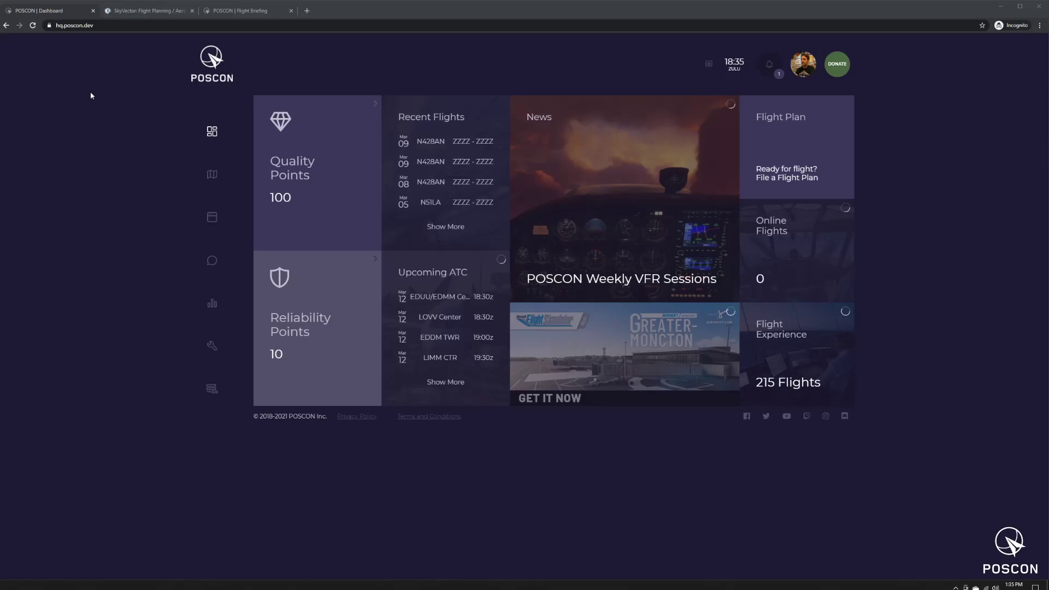
- Open the POSCON pilot client Web UI at hq.poscon.dev/pilots/client from the sidebar
click(213, 218)
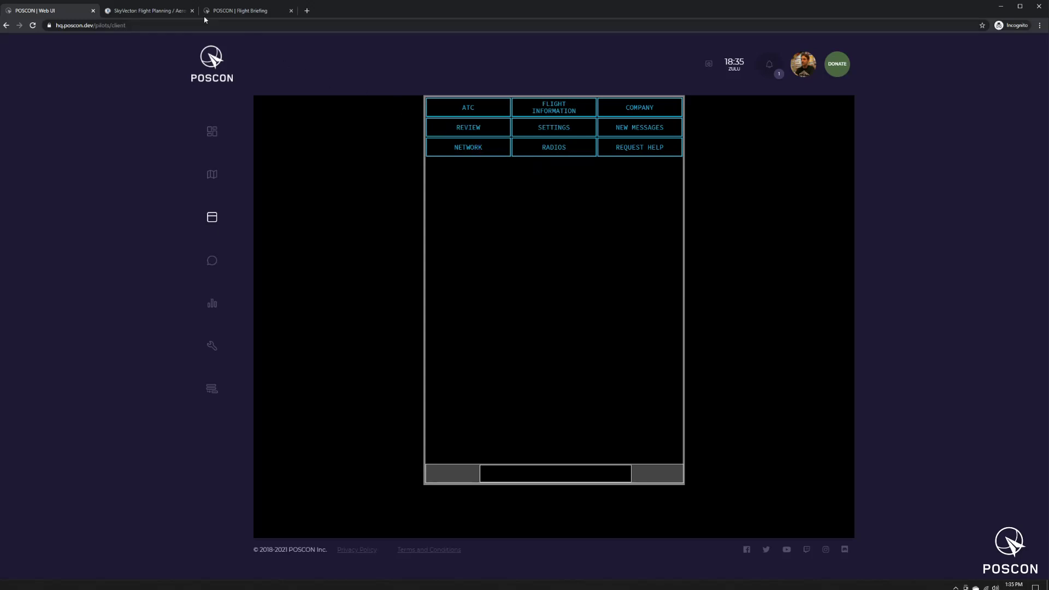
- In X-Plane, move the POSCON launcher window aside and hide it, leaving the cockpit view
key(alt+Tab)
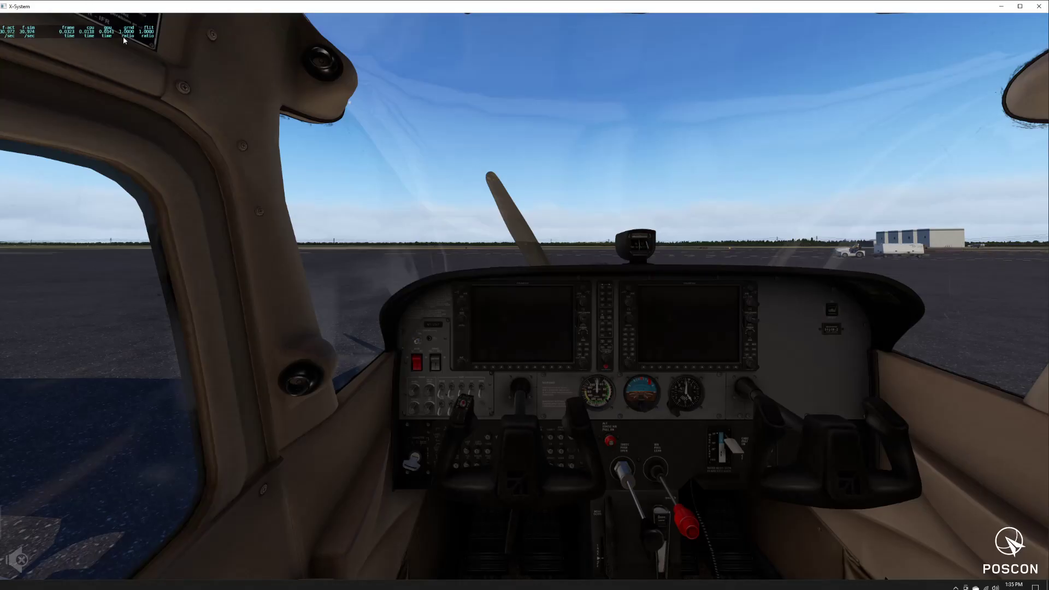
click(112, 19)
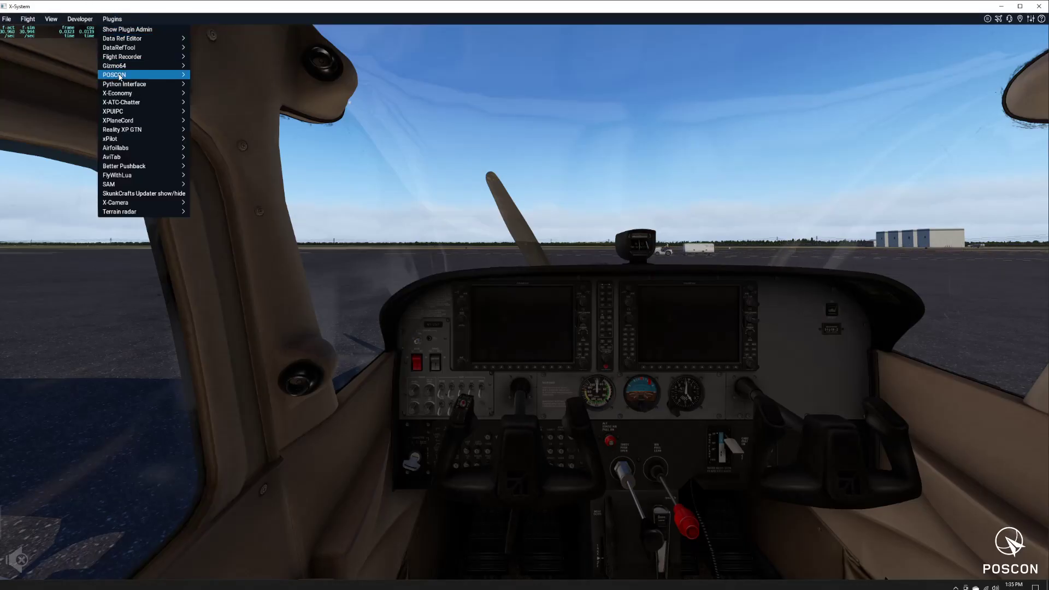
mouse_move(119, 77)
key(Escape)
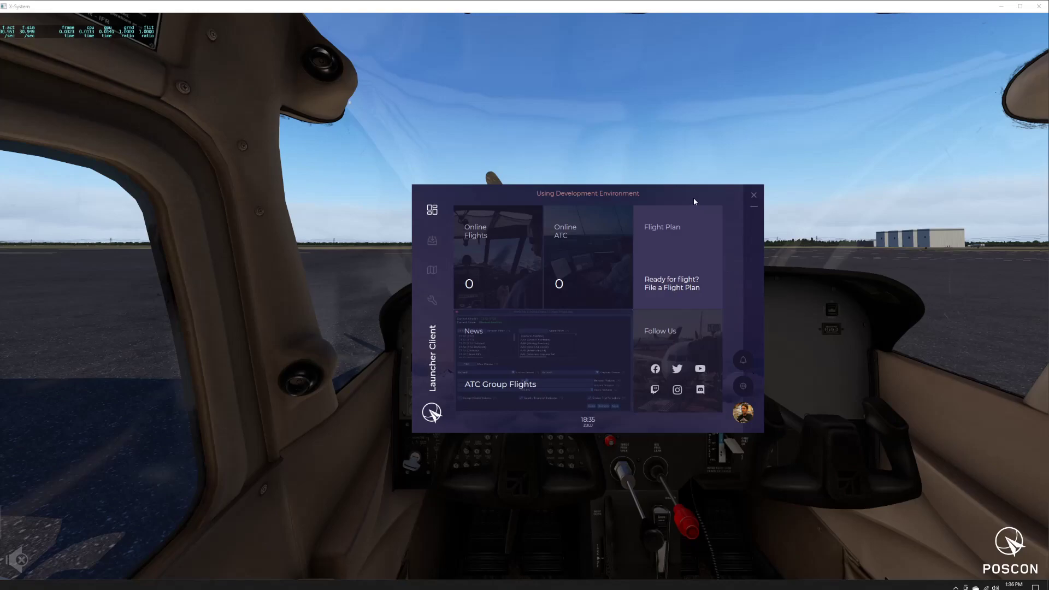
drag(694, 201, 653, 179)
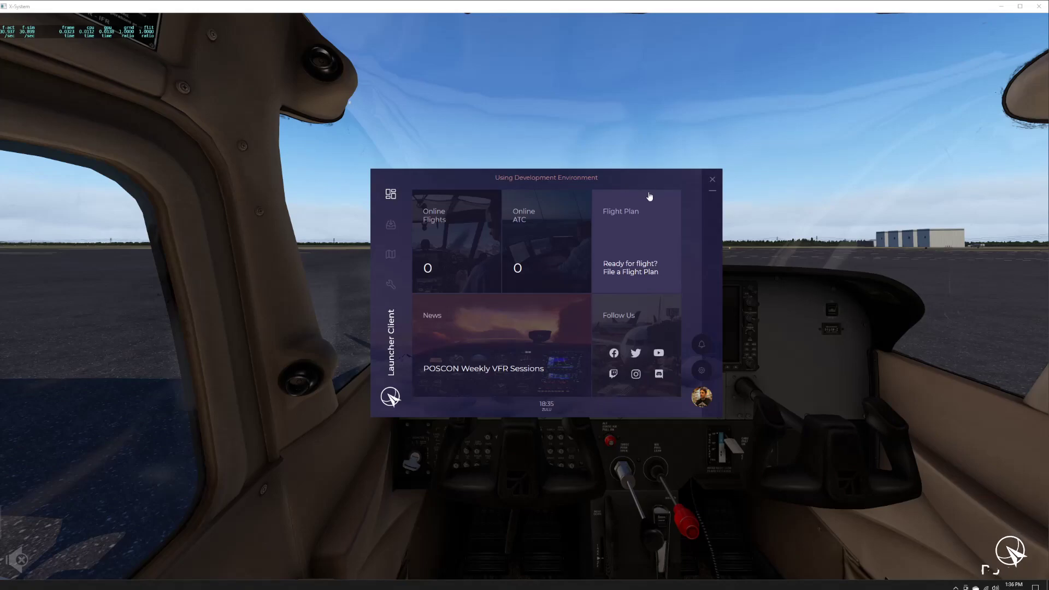
click(710, 192)
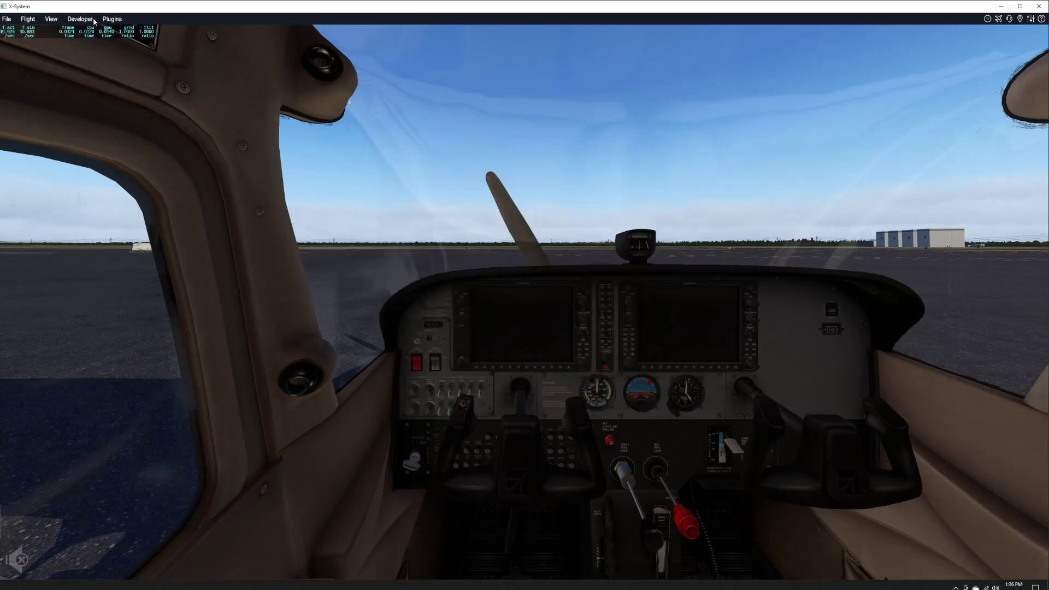
click(112, 19)
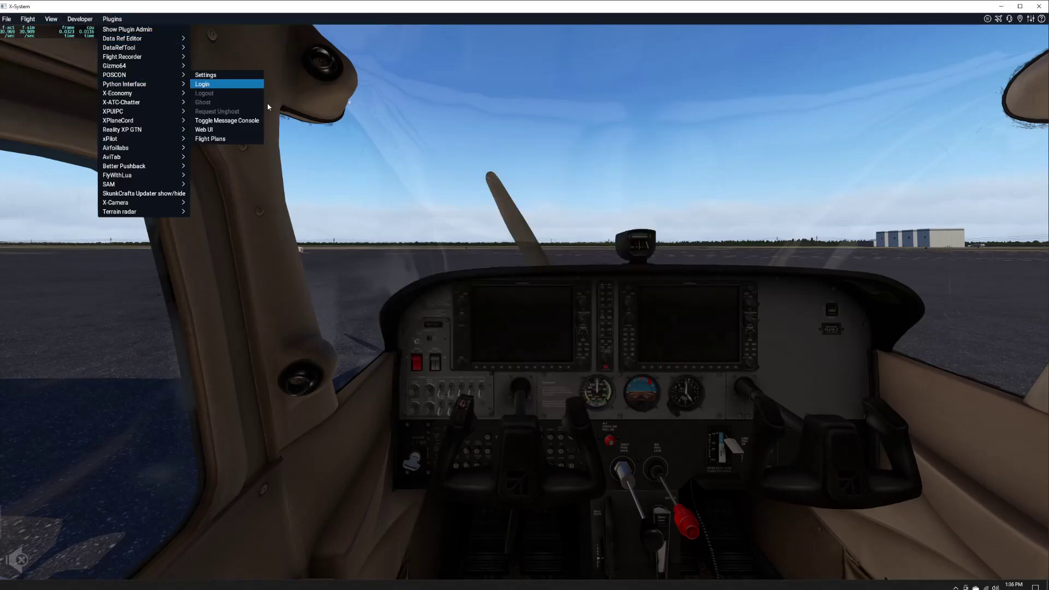
- Log in to POSCON with ADS-B callsign N237YV and acknowledge the connection success
click(201, 87)
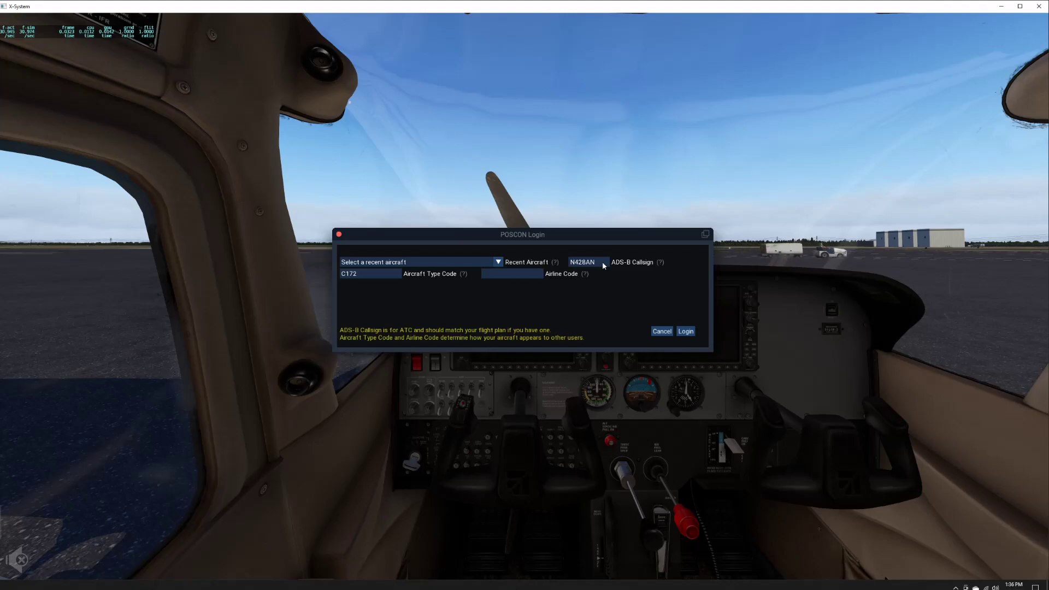
drag(597, 262, 544, 261)
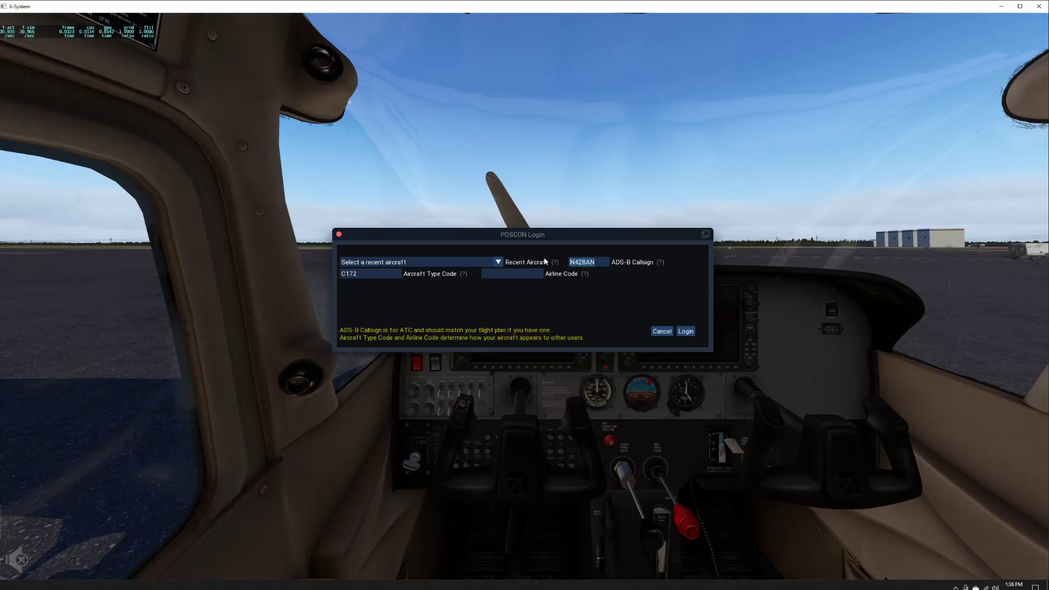
text(N237)
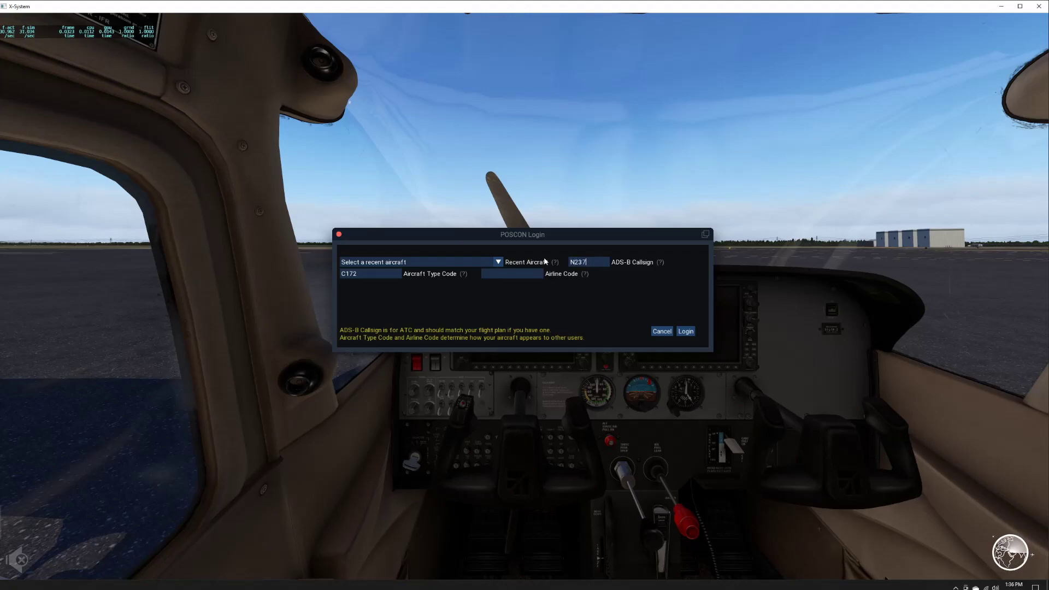
text(U)
key(BackSpace)
text(YV)
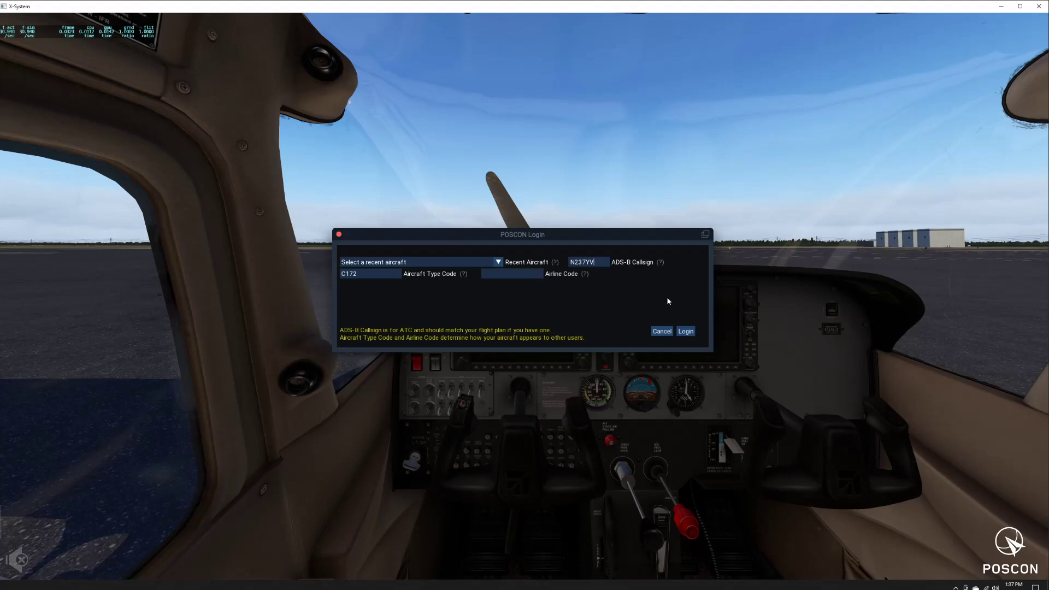
click(686, 331)
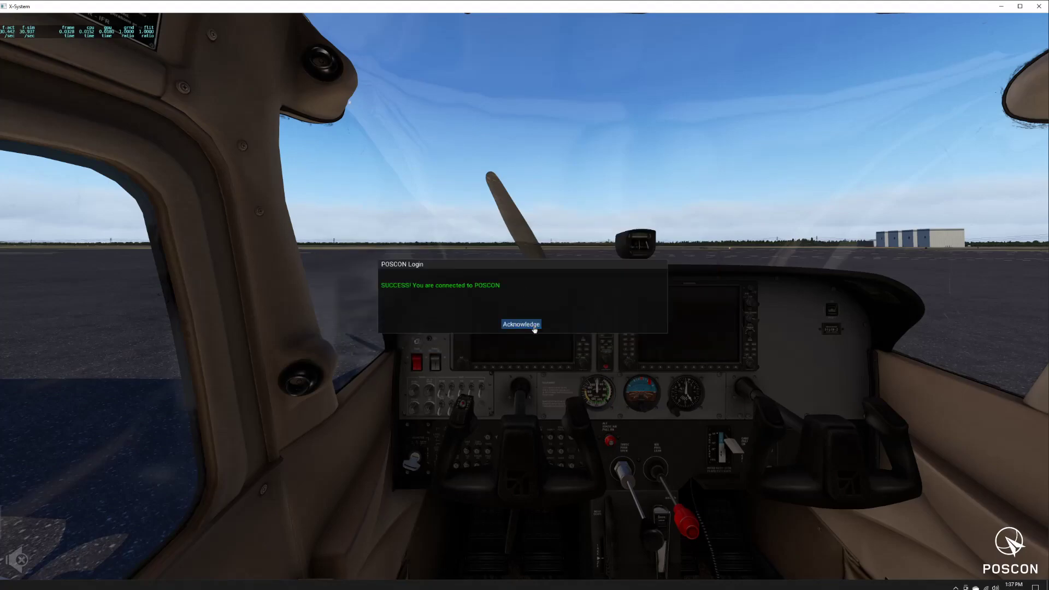
click(534, 325)
- Open the POSCON client settings in X-Plane, then close them
click(112, 19)
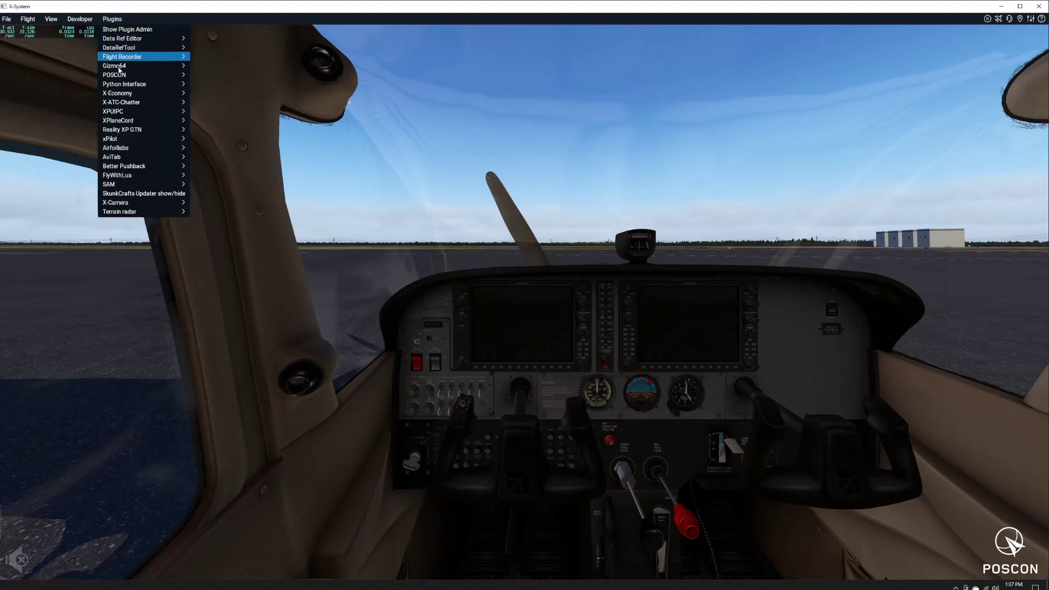
mouse_move(158, 75)
click(205, 75)
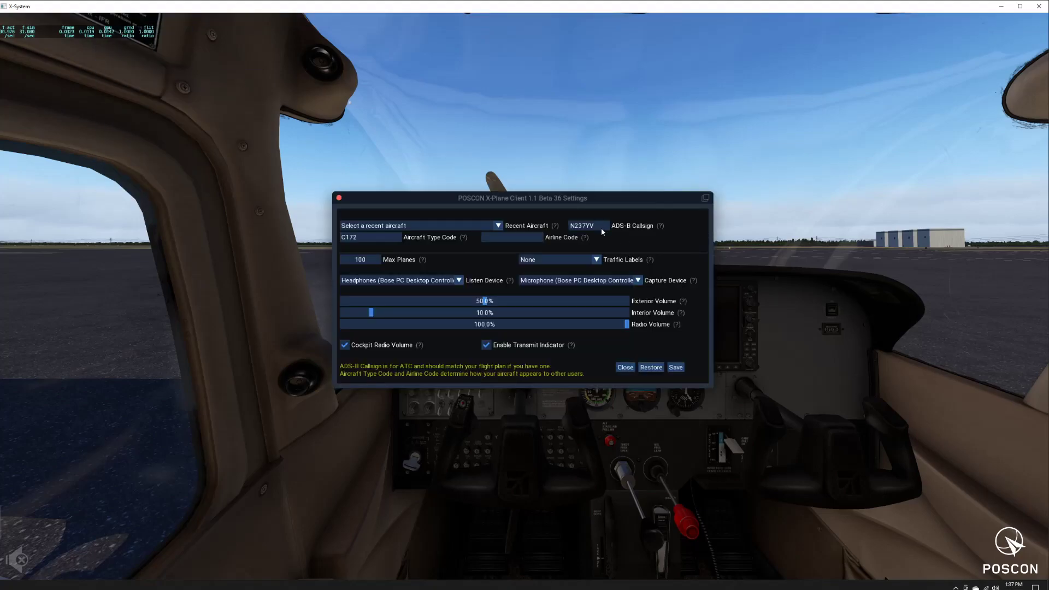
click(340, 197)
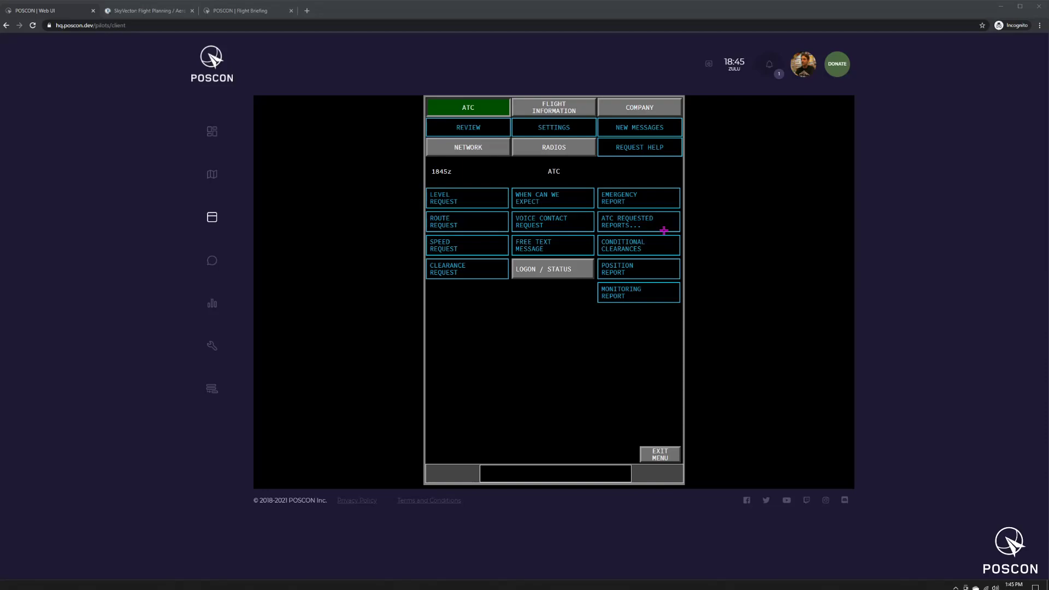
click(574, 271)
- Focus the LOGON TO and FLIGHT NUMBER fields, then switch to the N237YV flight briefing
click(546, 190)
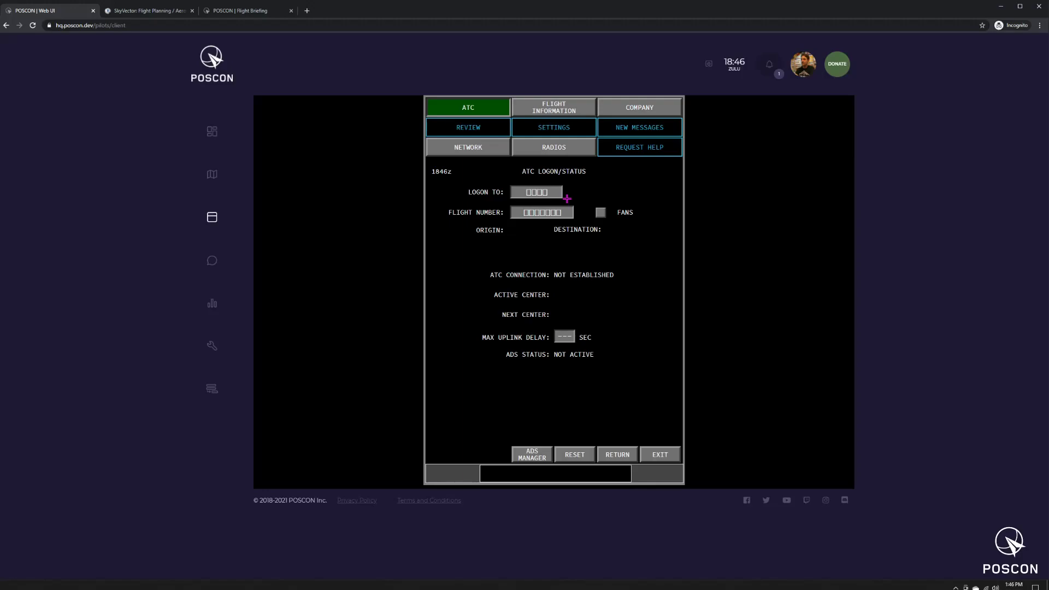
click(550, 198)
click(549, 212)
click(239, 12)
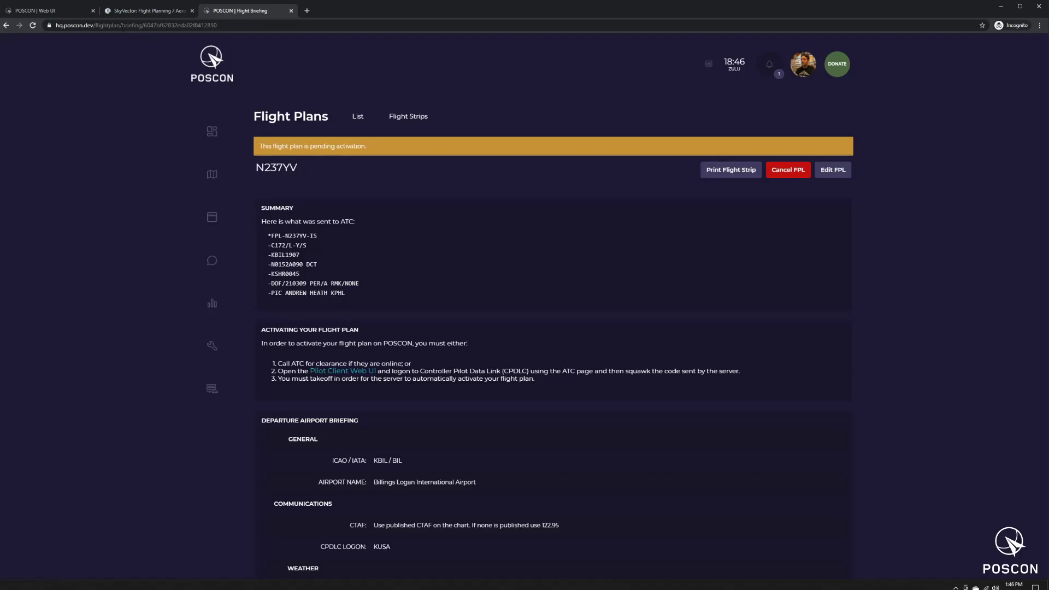
- Scroll the N237YV briefing to the departure section and highlight the CPDLC LOGON: KUSA line
click(54, 10)
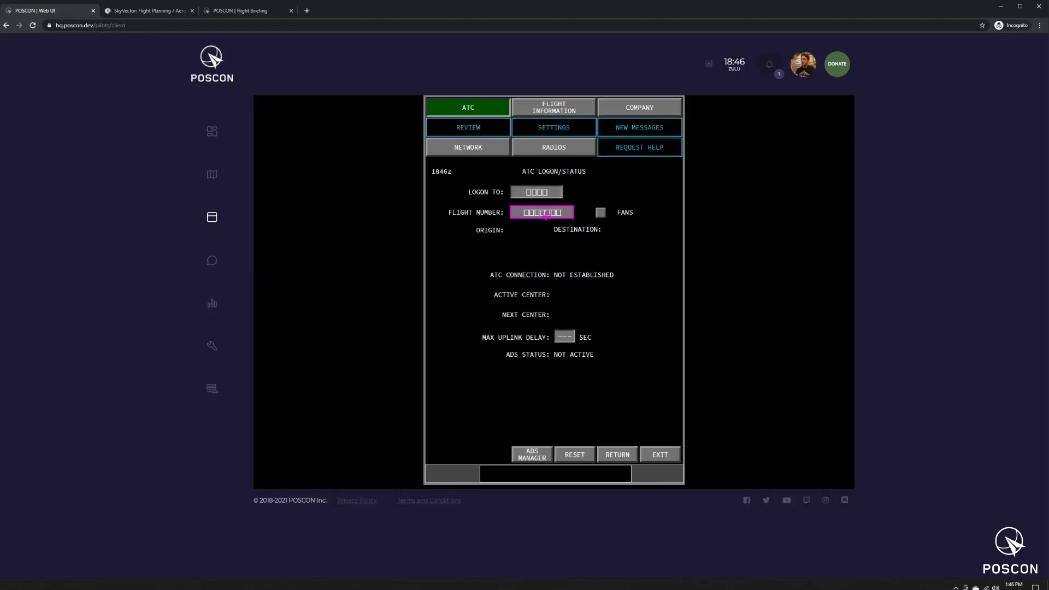
click(243, 11)
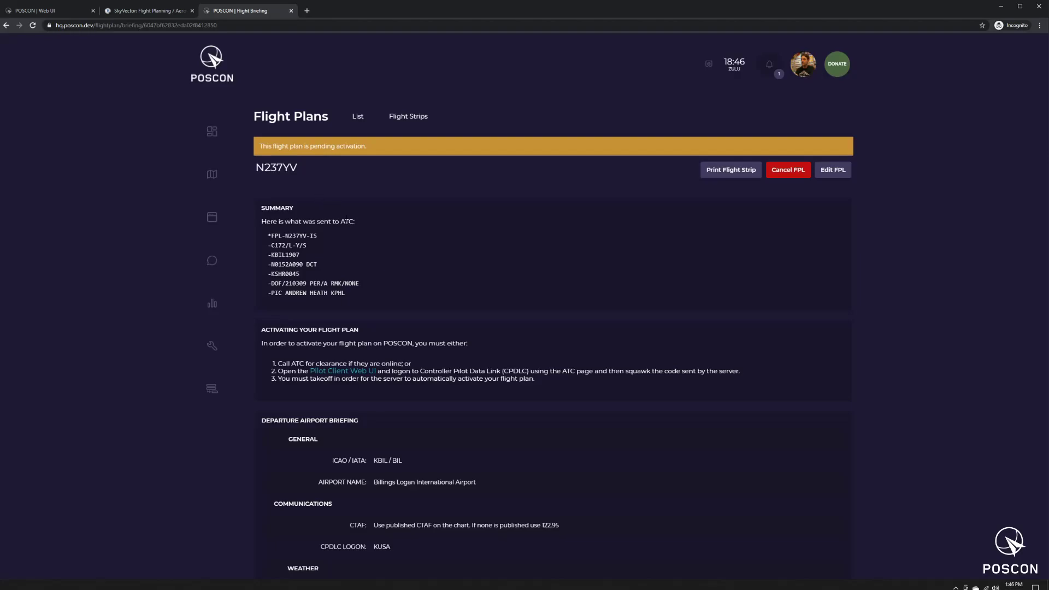
scroll(410, 248, down, 3)
scroll(418, 248, down, 2)
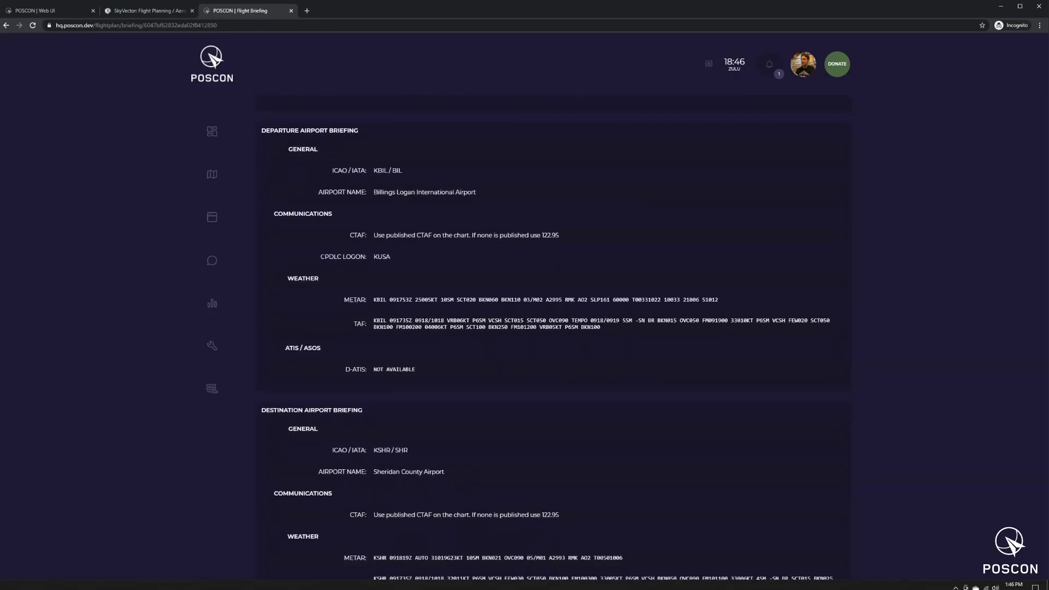
drag(319, 256, 392, 263)
click(403, 263)
- Pan and zoom the SkyVector chart south toward Ireland and the Celtic Sea
click(129, 12)
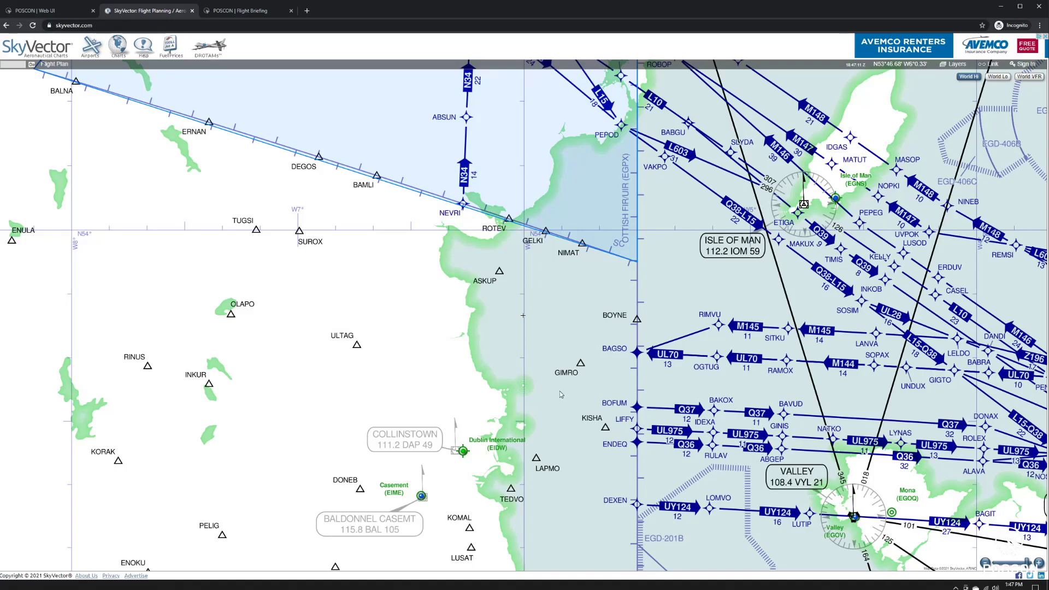
drag(559, 392, 554, 307)
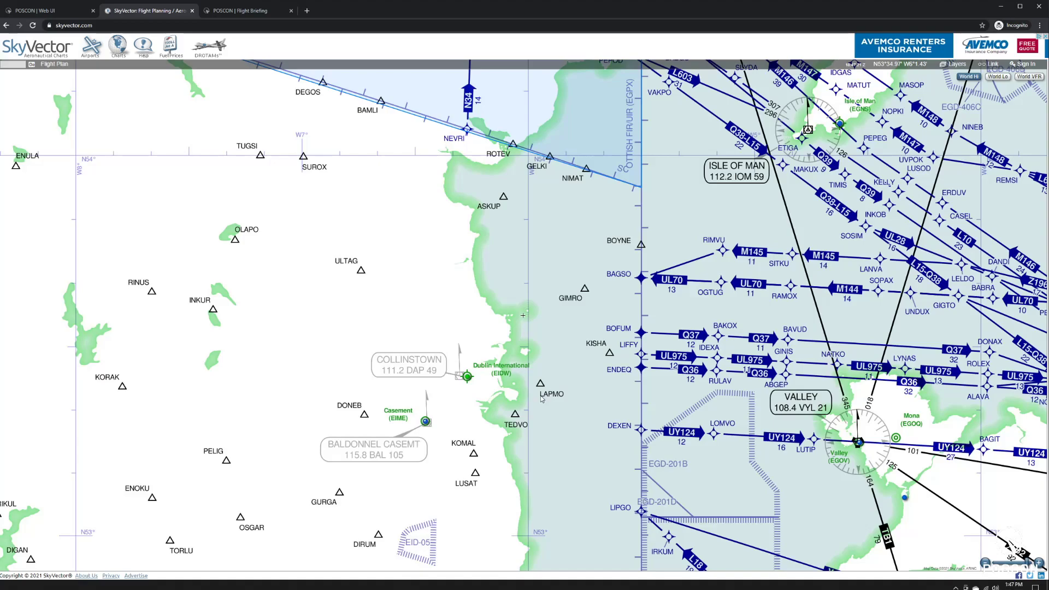
scroll(539, 395, down, 2)
key(Left)
key(Down)
key(Left)
key(Down)
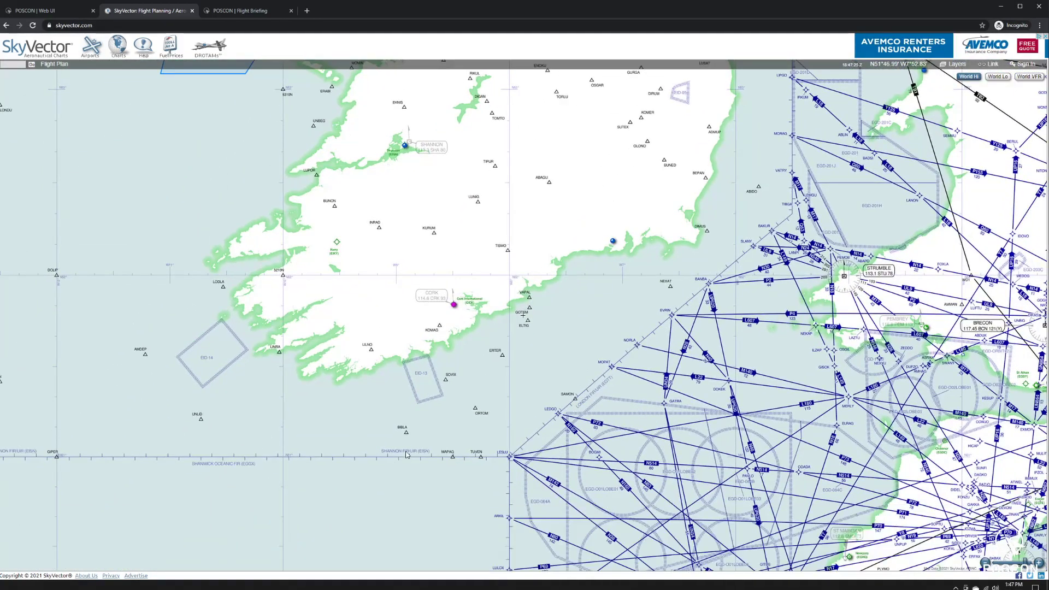
scroll(406, 454, up, 2)
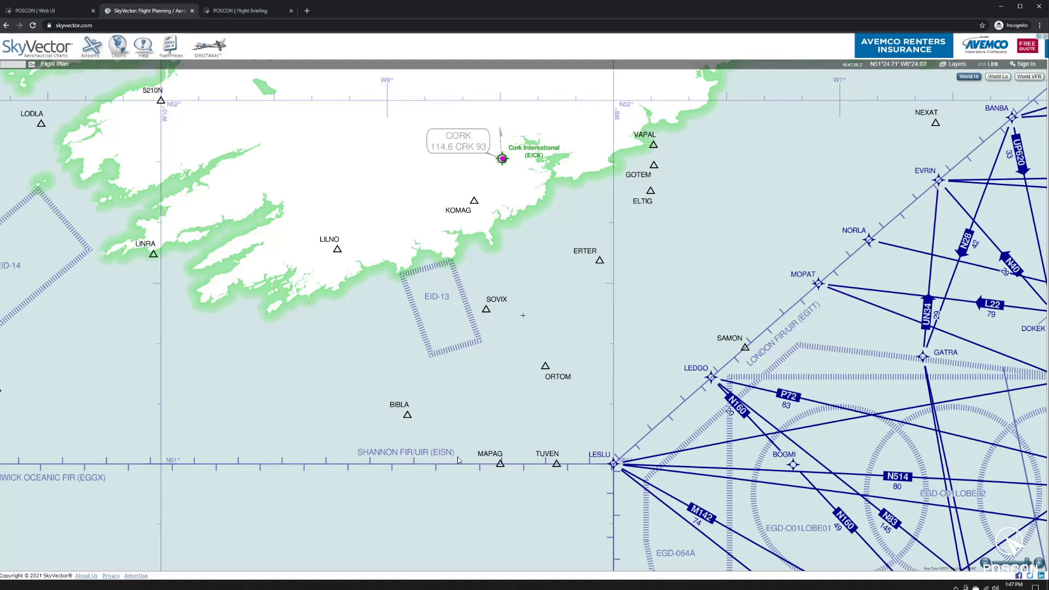
- Glance at the other tabs, then pan the SkyVector chart toward Belfast and the Isle of Man
click(36, 10)
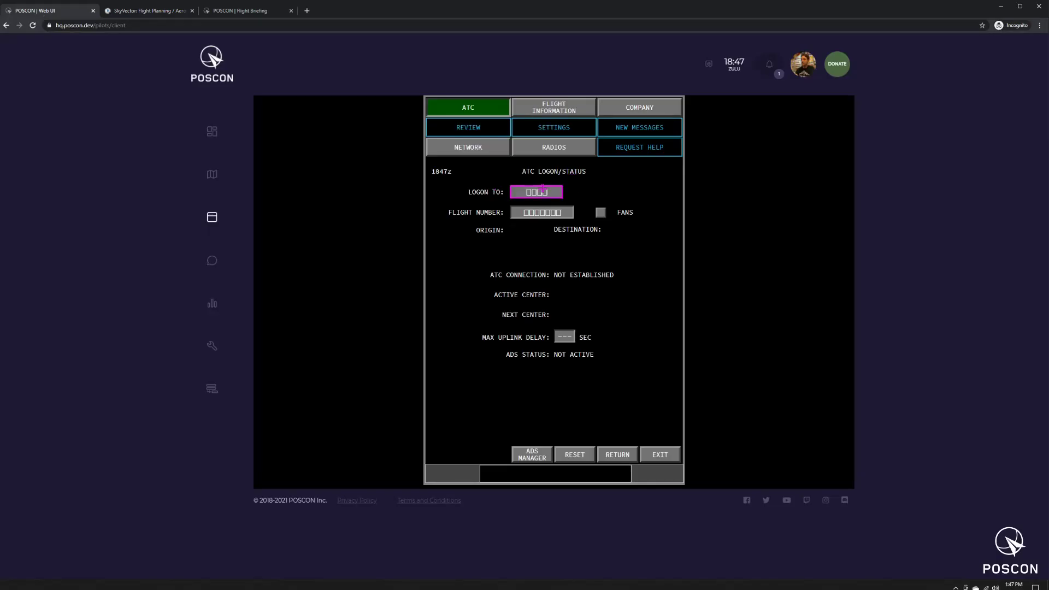
key(ctrl+shift+Tab)
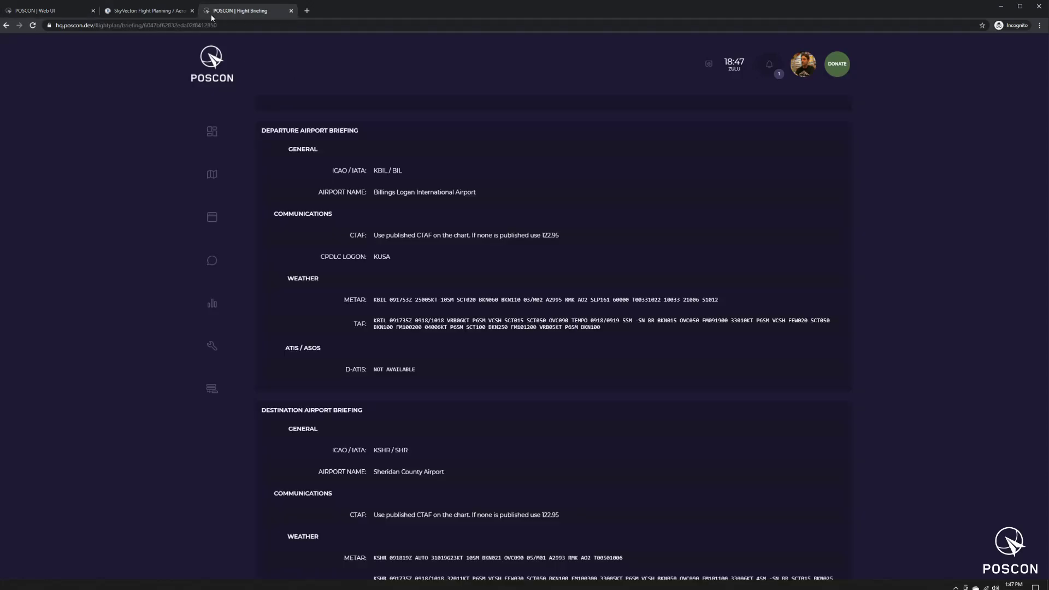
key(ctrl+shift+Tab)
scroll(623, 280, down, 3)
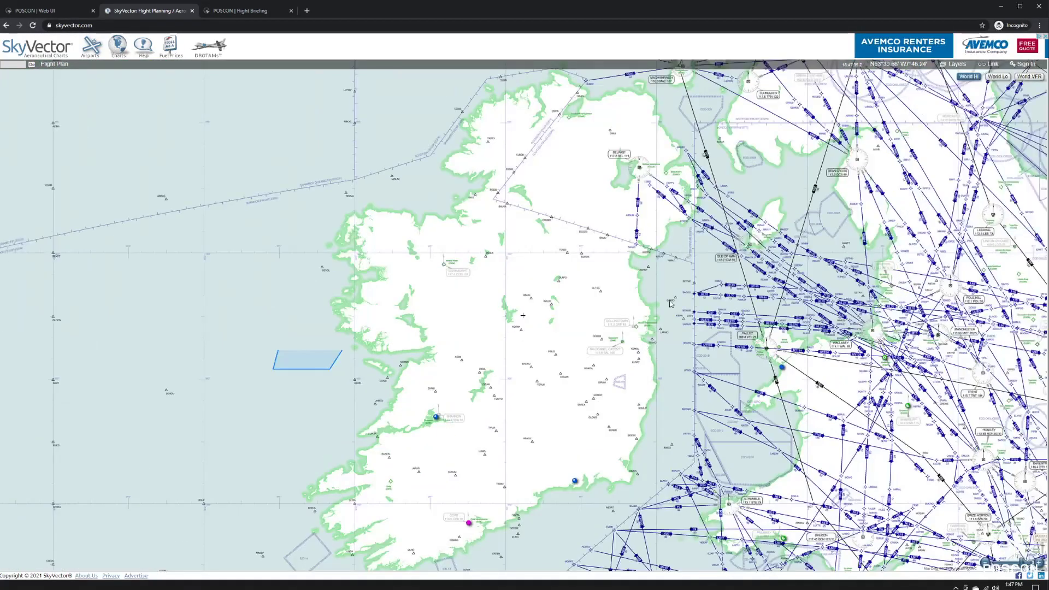
scroll(581, 330, up, 4)
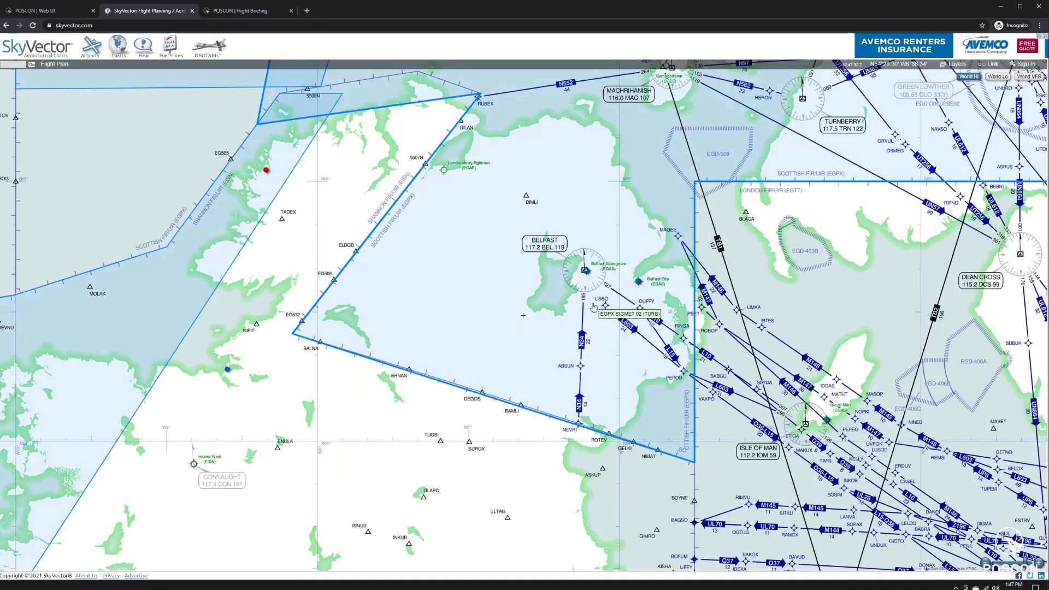
drag(601, 278, 517, 326)
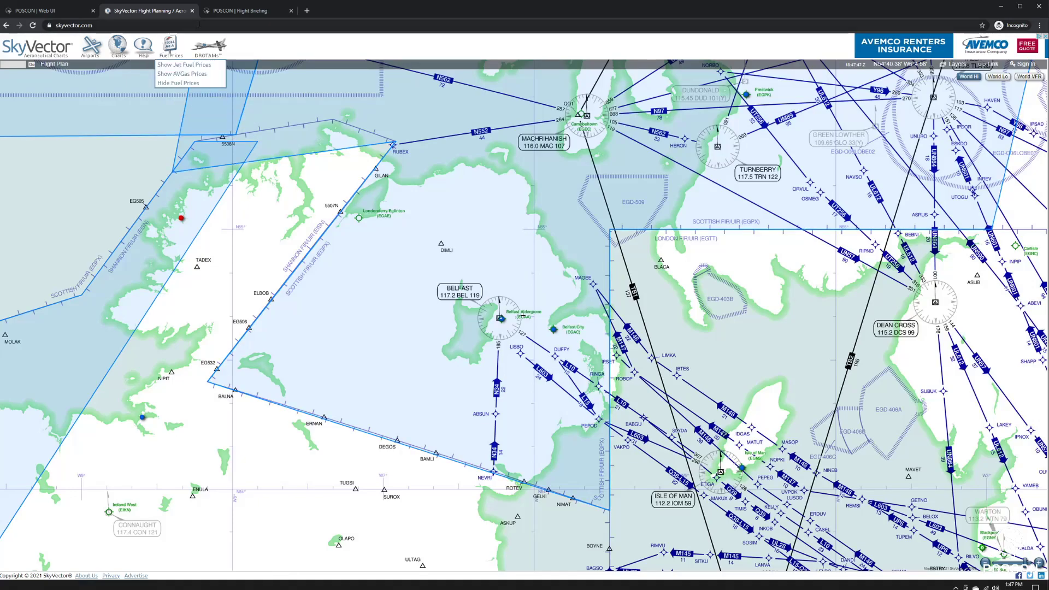
click(231, 15)
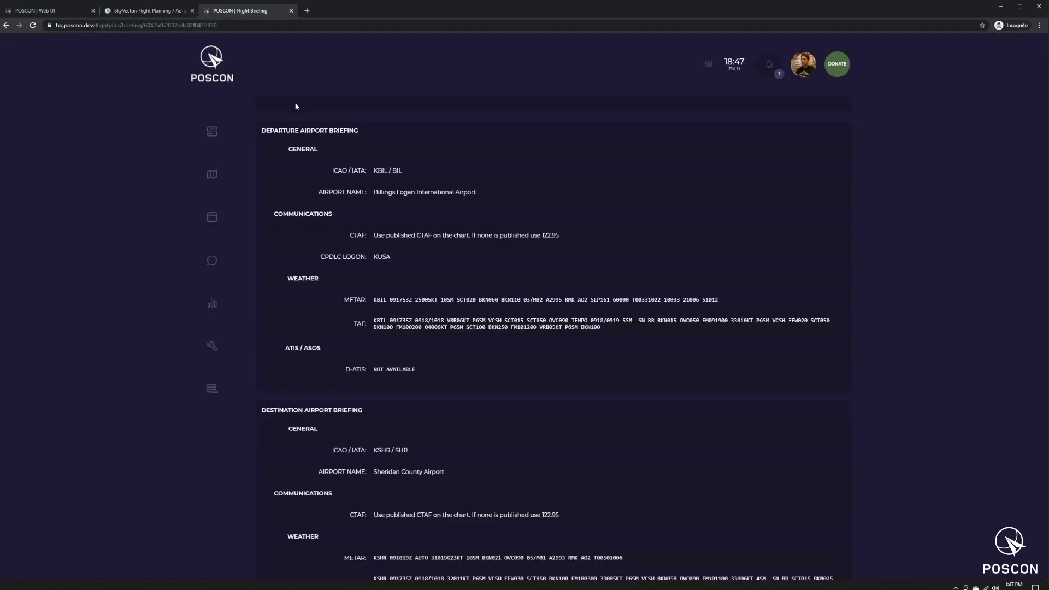
drag(395, 255, 373, 257)
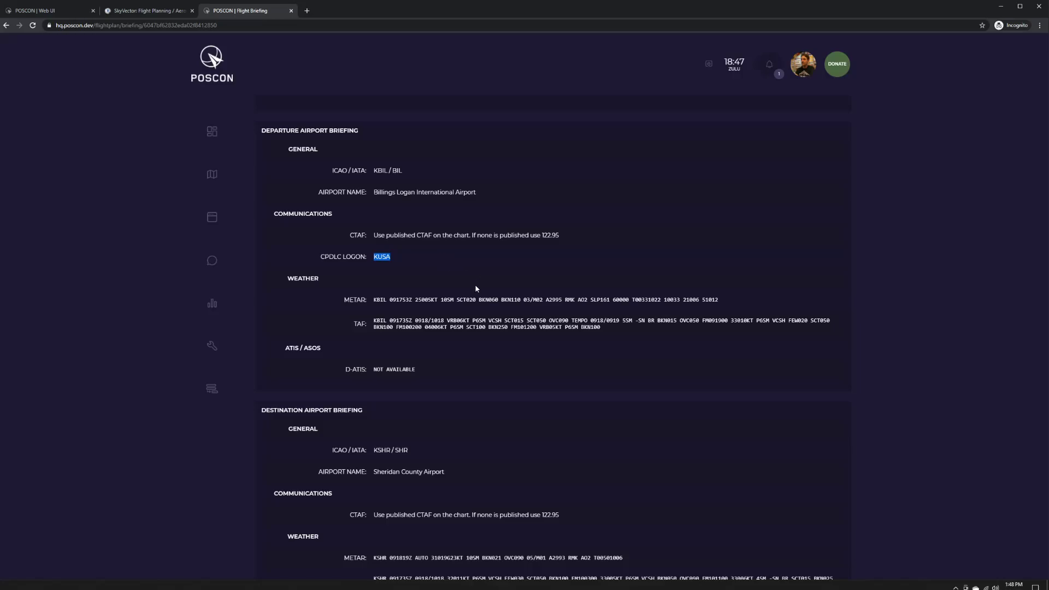
click(148, 10)
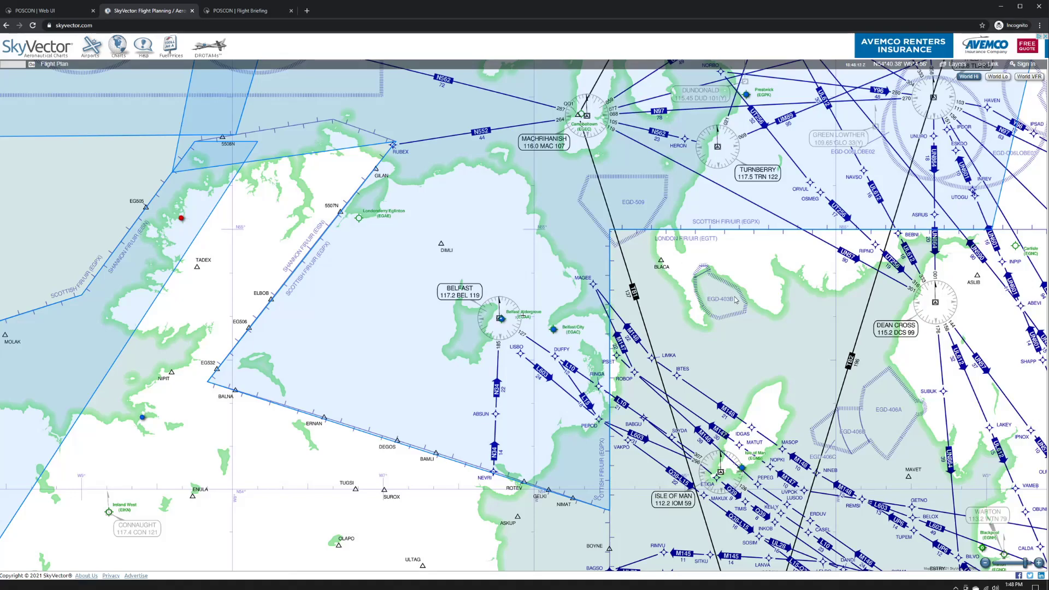
- Pan and zoom the SkyVector chart over Wales and southern Ireland, then return to the Web UI logon page
drag(746, 307, 404, 152)
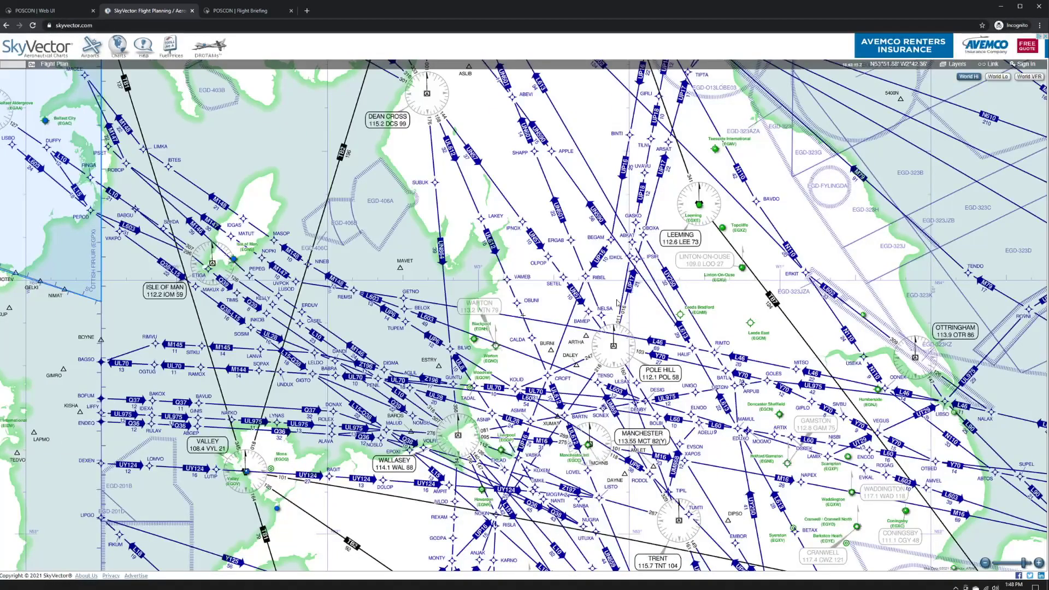
scroll(523, 315, down, 2)
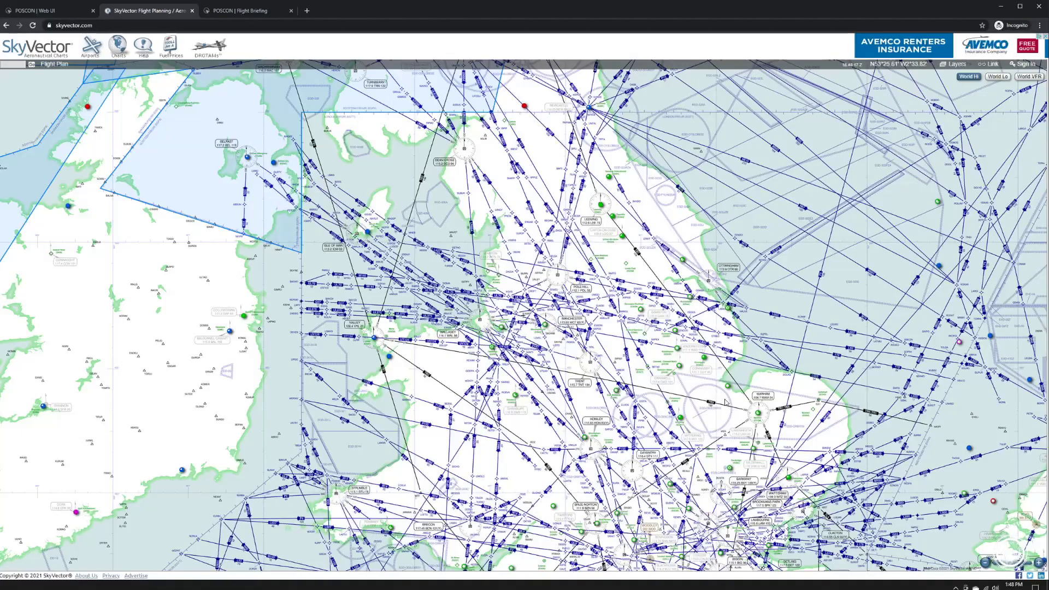
drag(341, 456, 470, 246)
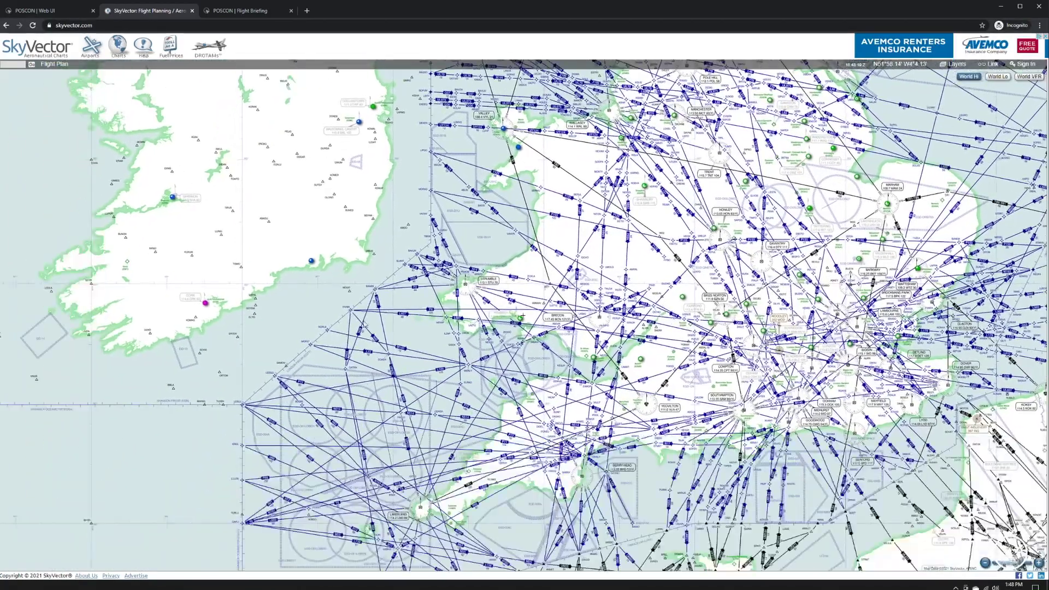
scroll(293, 381, up, 2)
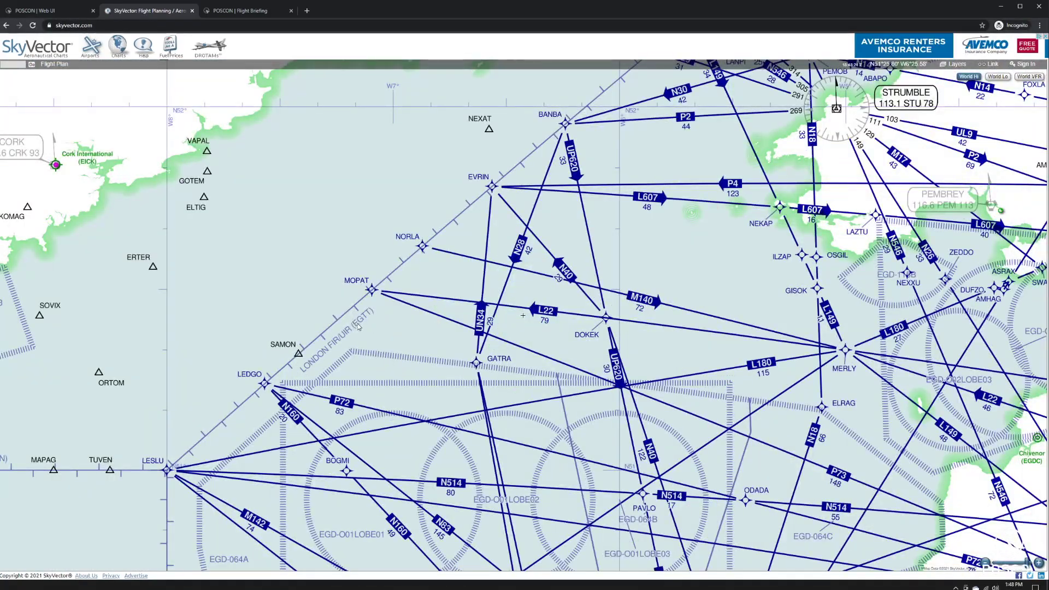
scroll(402, 282, down, 1)
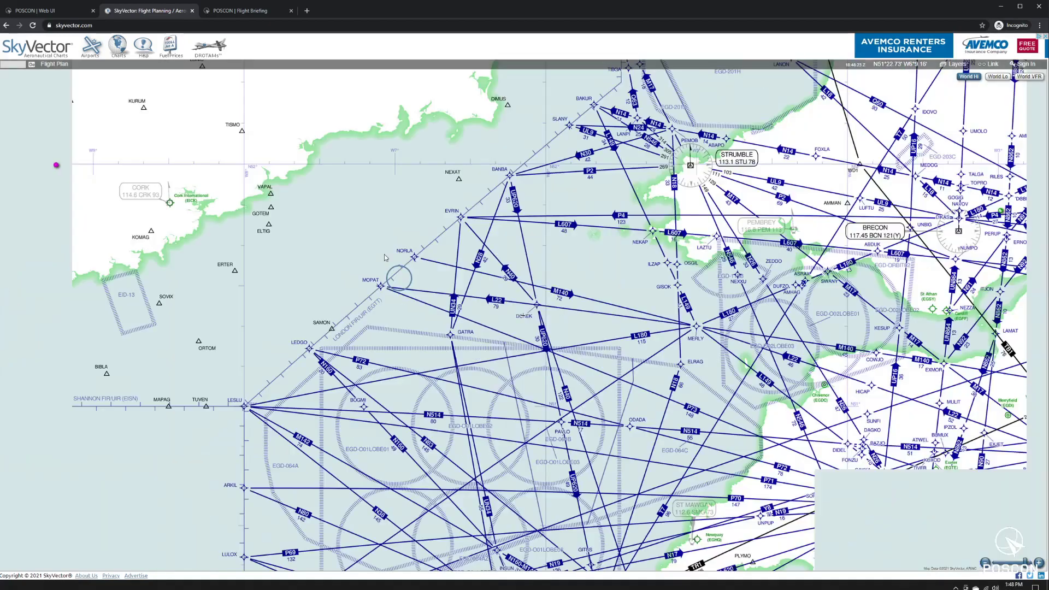
drag(402, 283, 525, 472)
scroll(482, 321, down, 1)
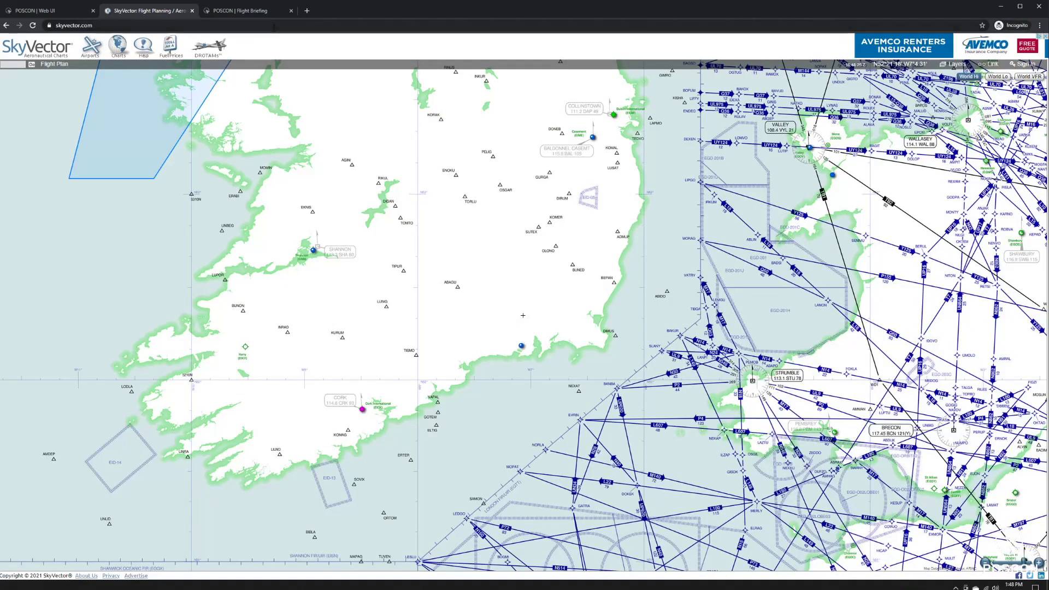
click(50, 14)
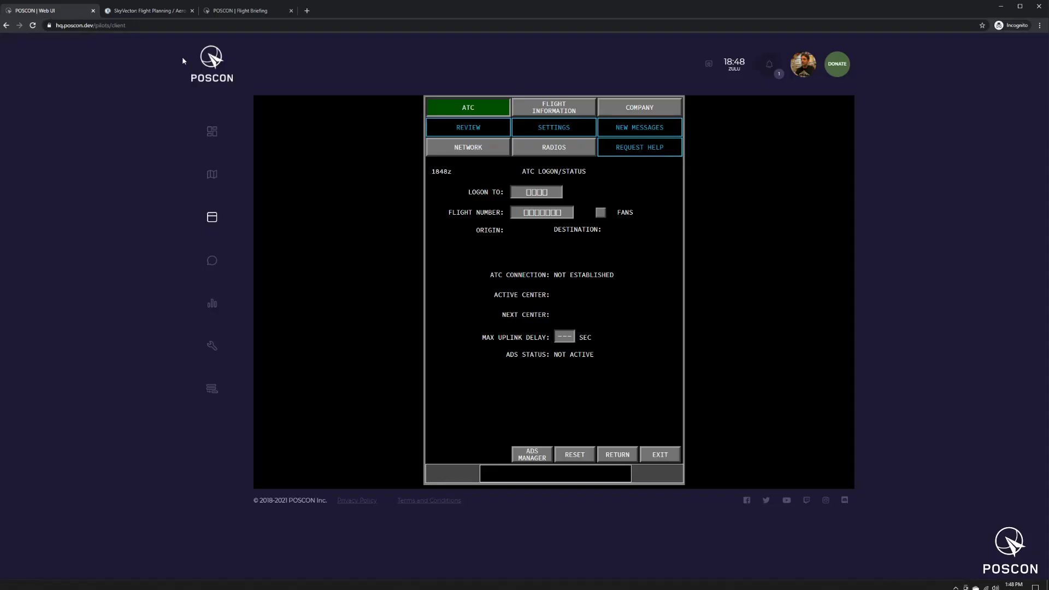
- Log on to KUSA as flight N237YV with FANS enabled and send the logon request
click(554, 193)
text(KUSA)
click(571, 211)
click(568, 211)
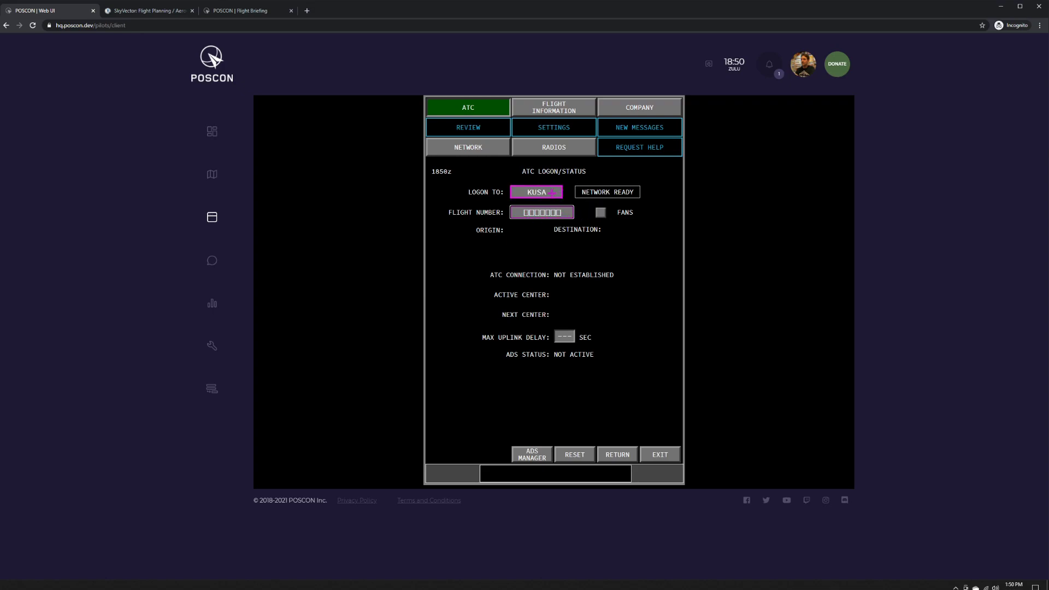
text(N)
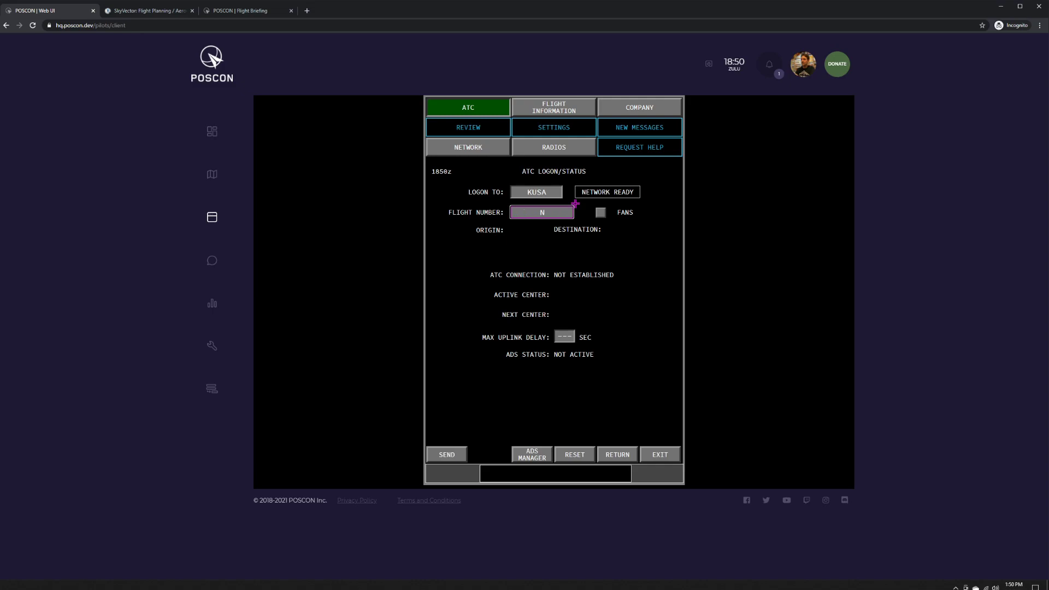
text(237YV)
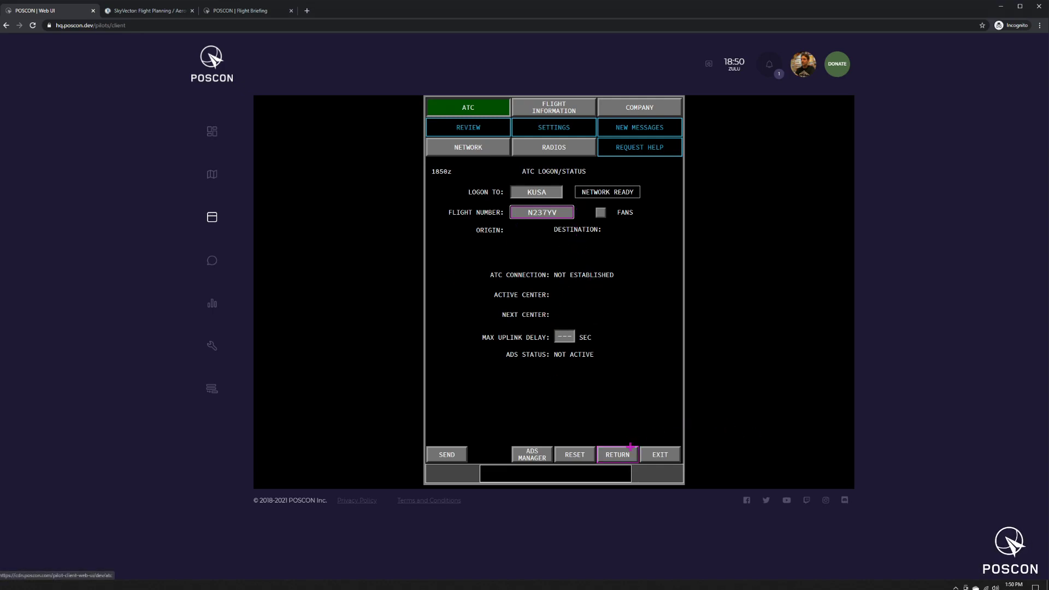
click(600, 213)
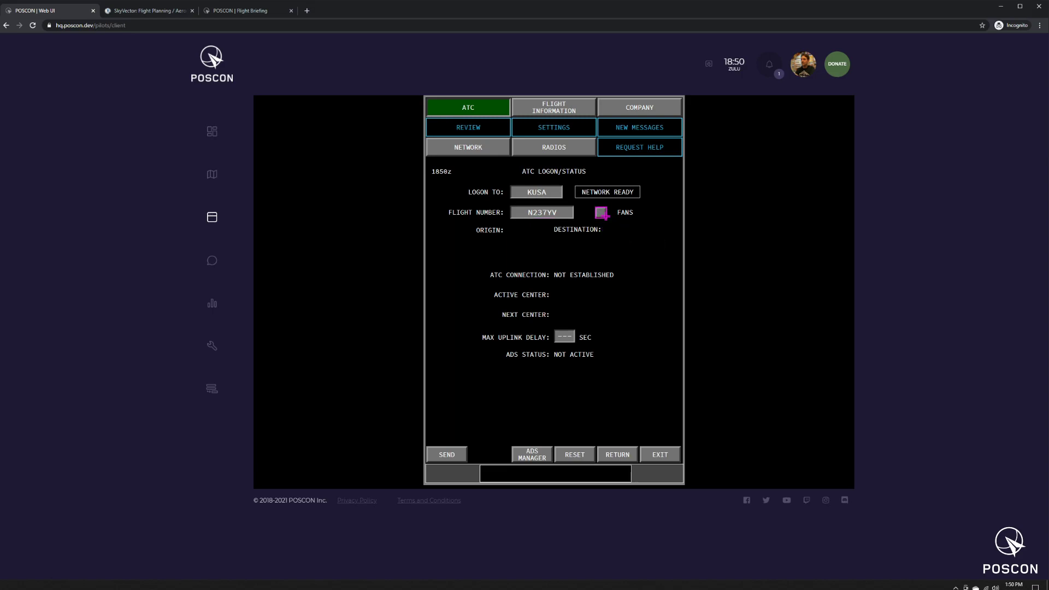
click(437, 458)
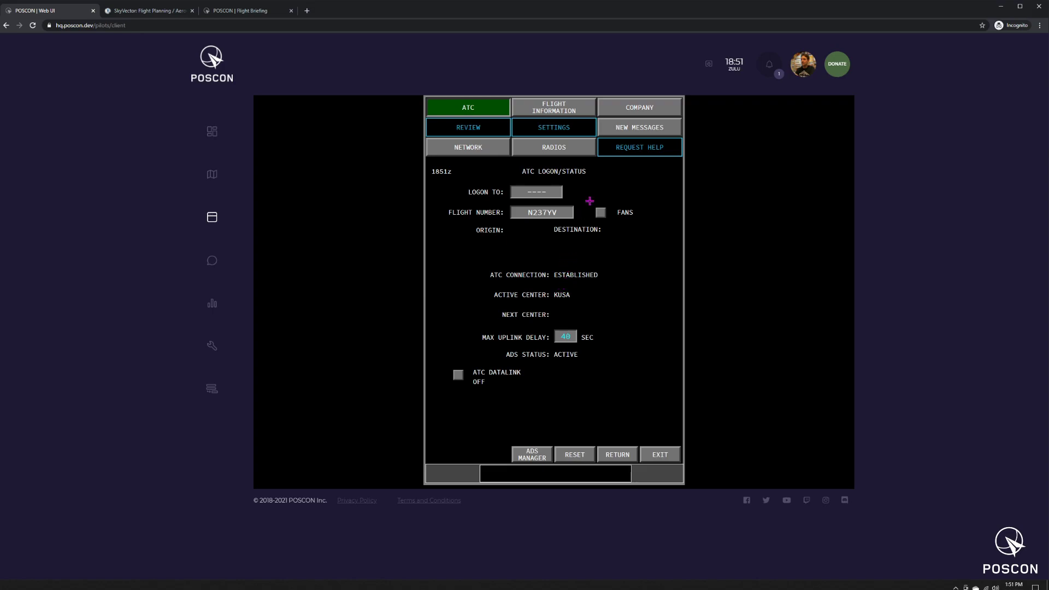
- Open KUSA's 1850z automated uplink from new messages and reply ROGER
click(633, 132)
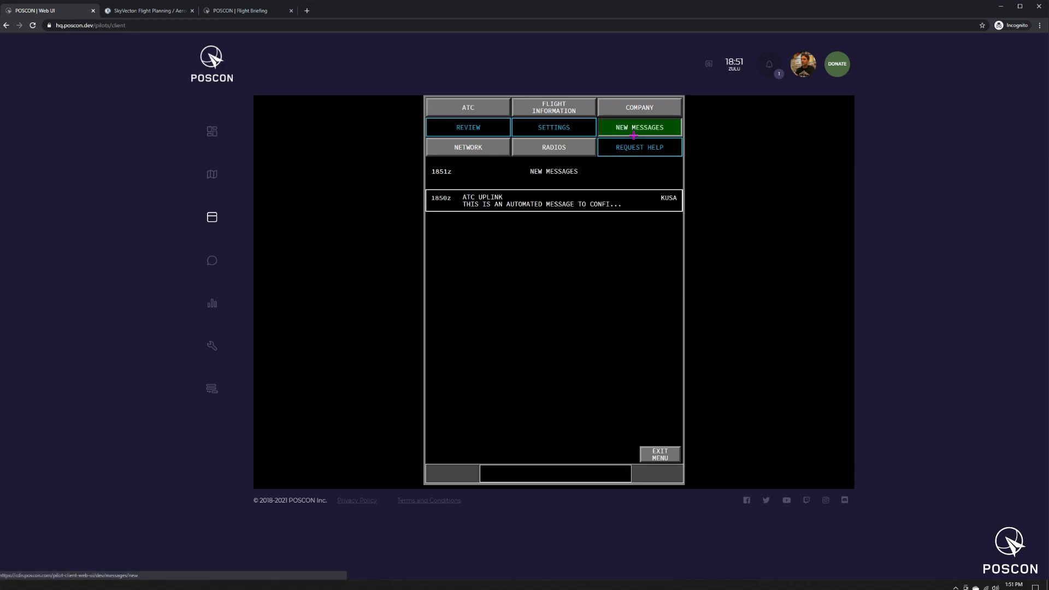
click(562, 205)
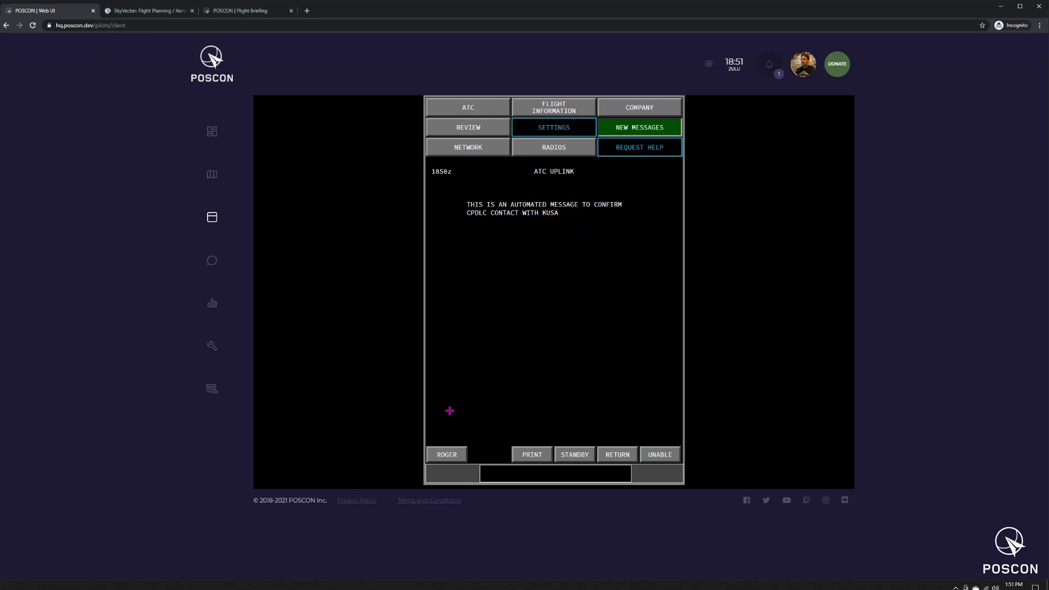
click(436, 455)
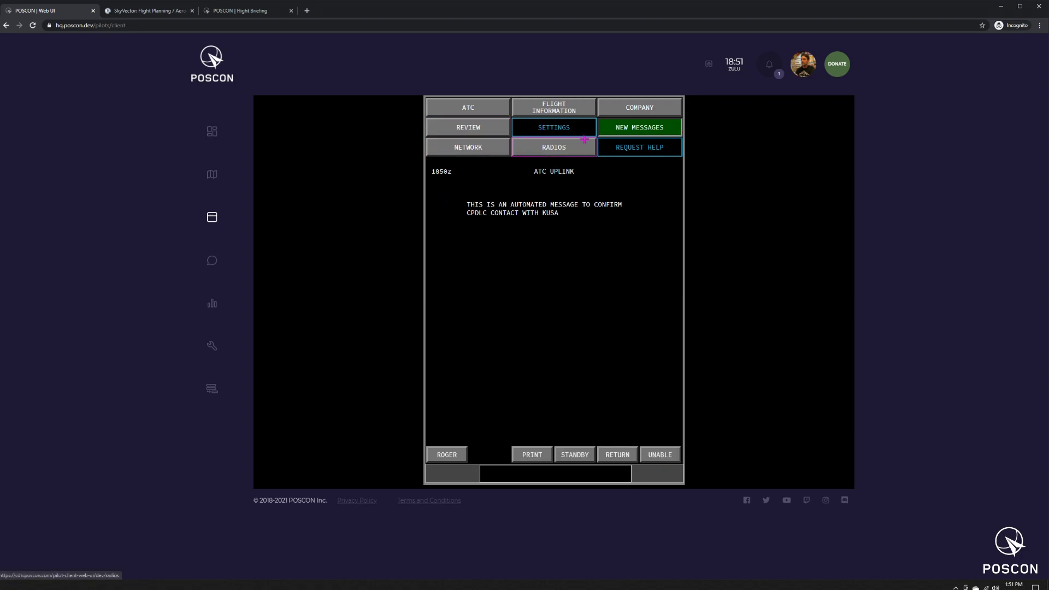
- Review KUSA's 1850z confirmation in the ATC uplinks list, then exit the review menu
click(489, 129)
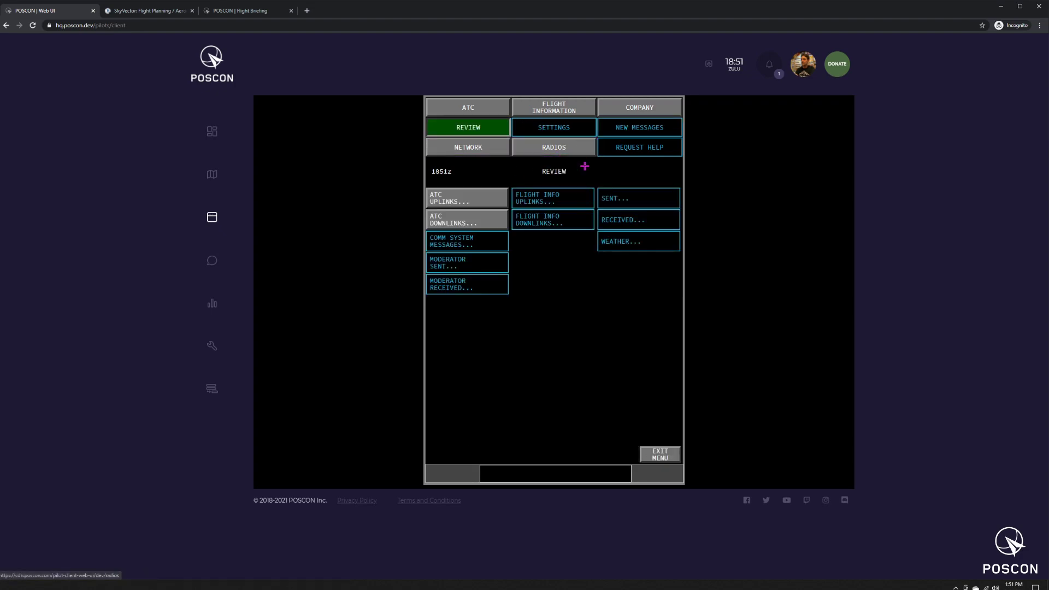
click(475, 202)
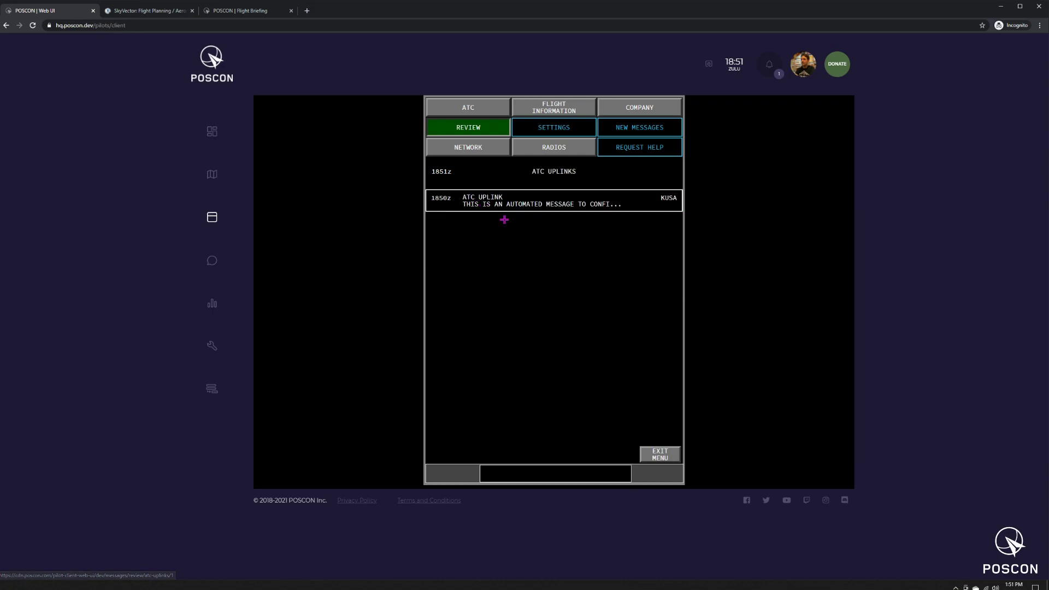
click(535, 211)
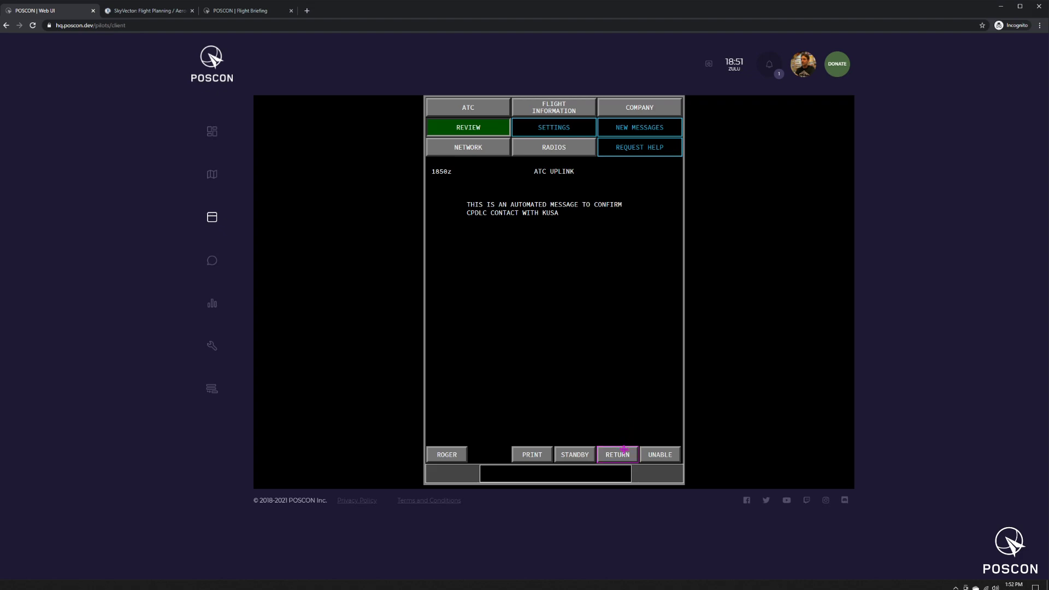
click(623, 450)
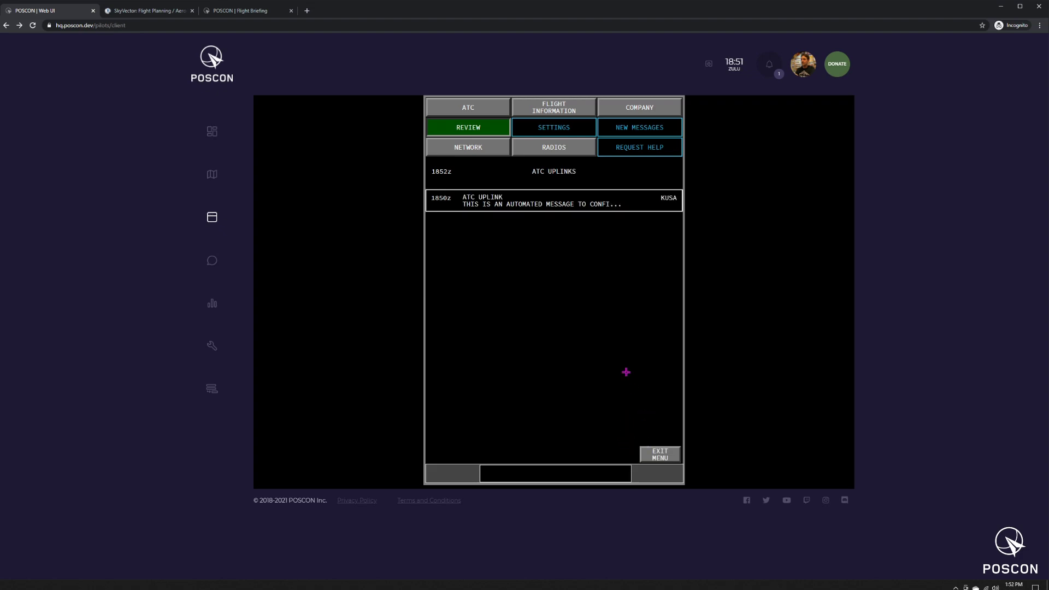
click(659, 454)
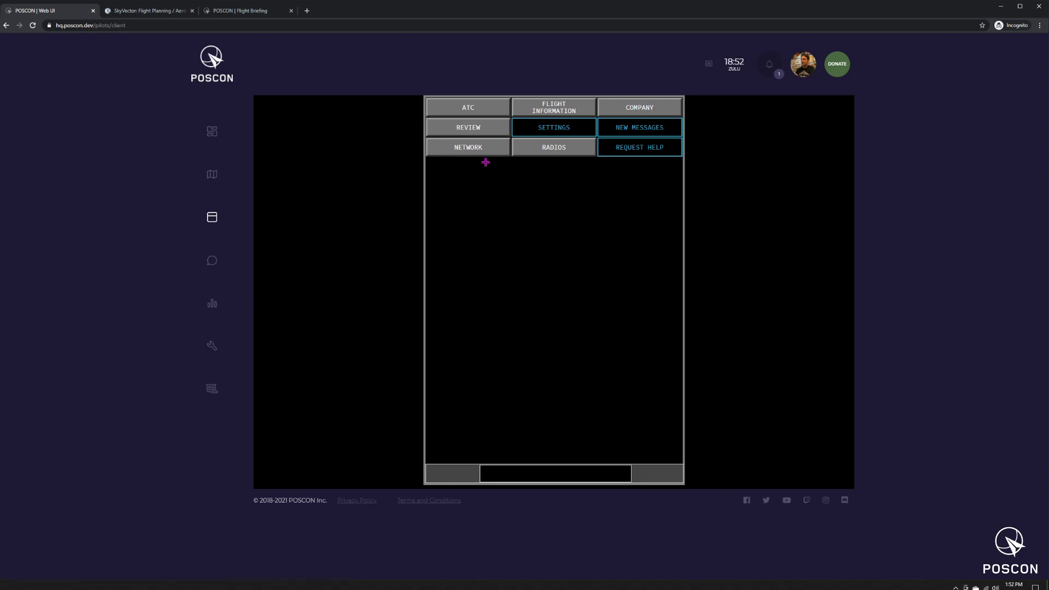
- Bring up the sent ATC downlinks and open the 1851z ROGER downlink
click(468, 128)
click(463, 200)
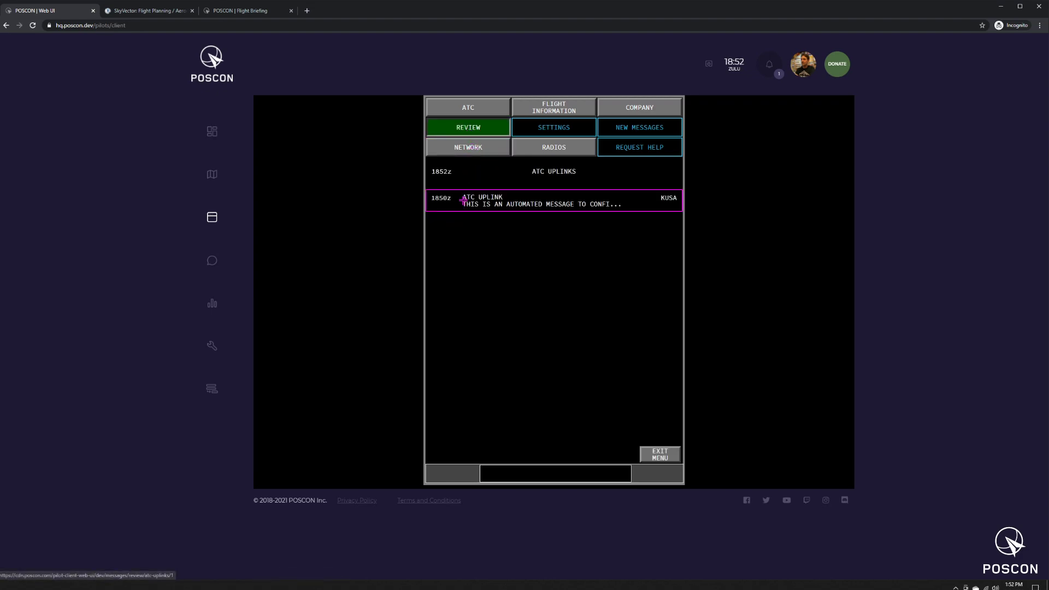
click(462, 128)
click(462, 130)
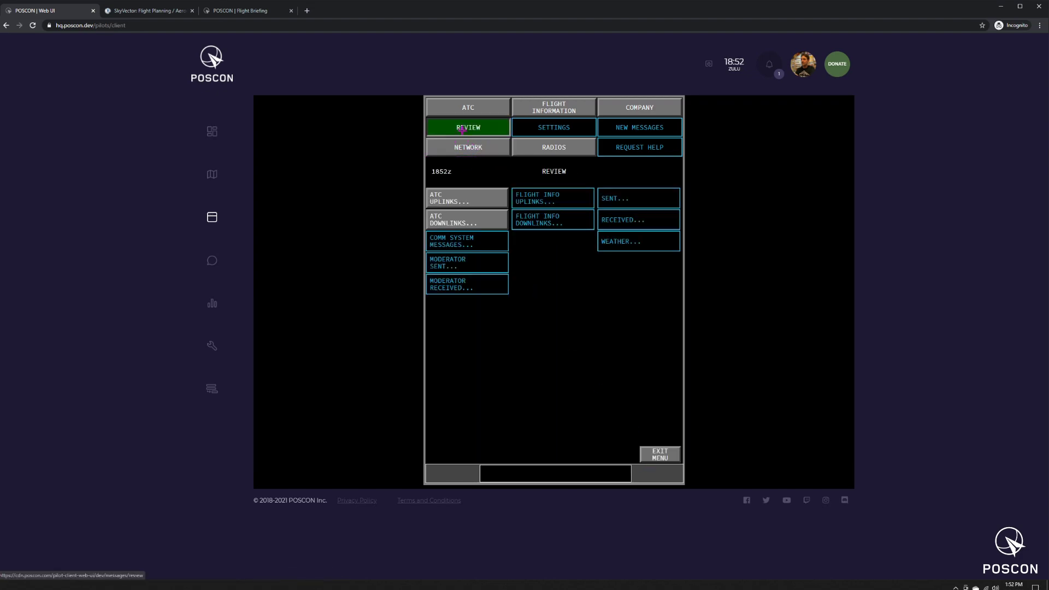
click(495, 220)
click(496, 206)
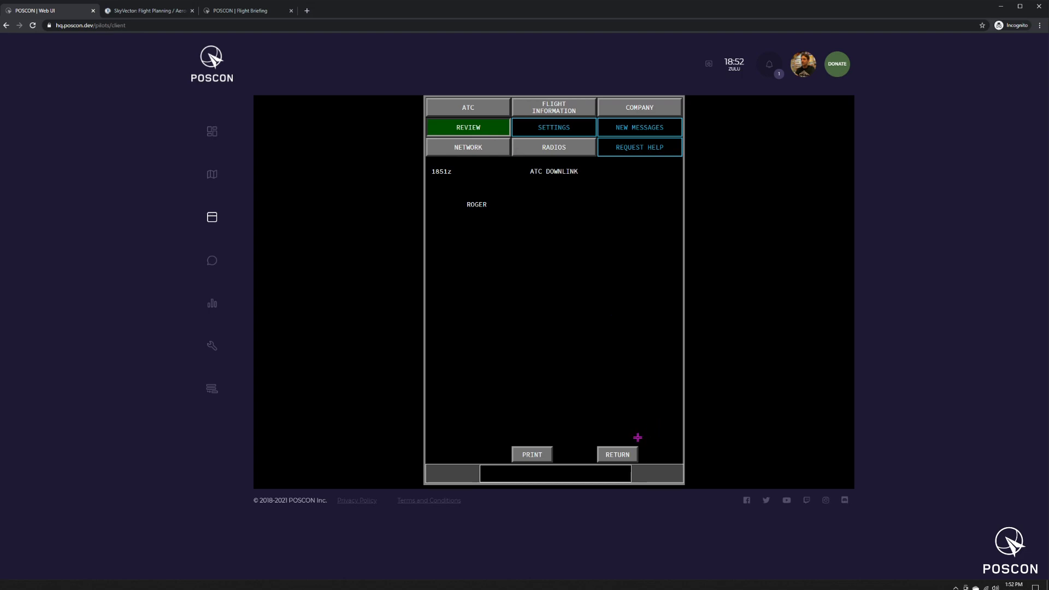
- Leave the downlink and re-list the earlier ATC uplink messages from KUSA
click(619, 459)
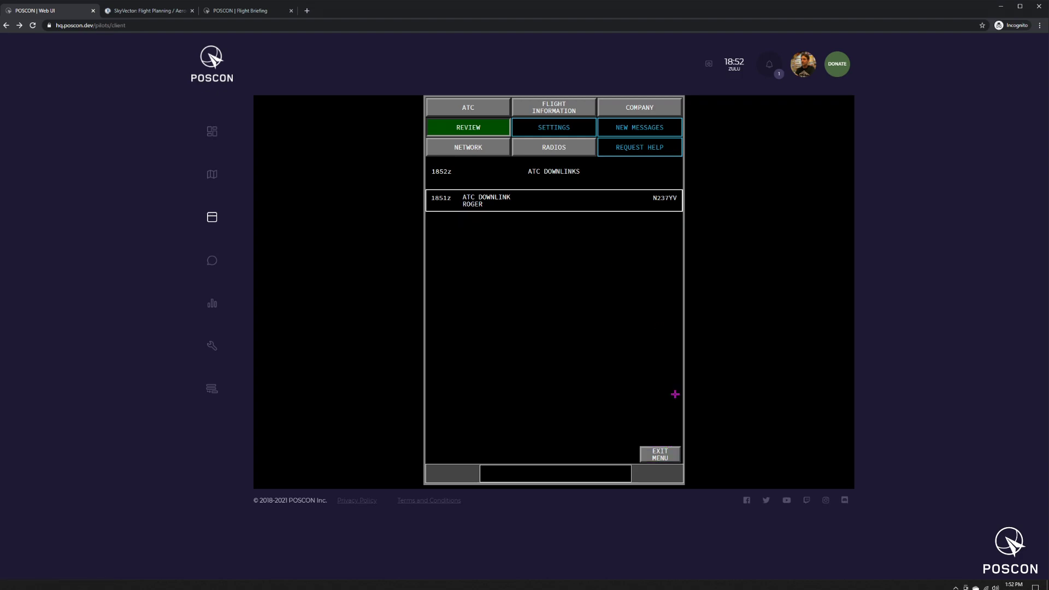
click(671, 457)
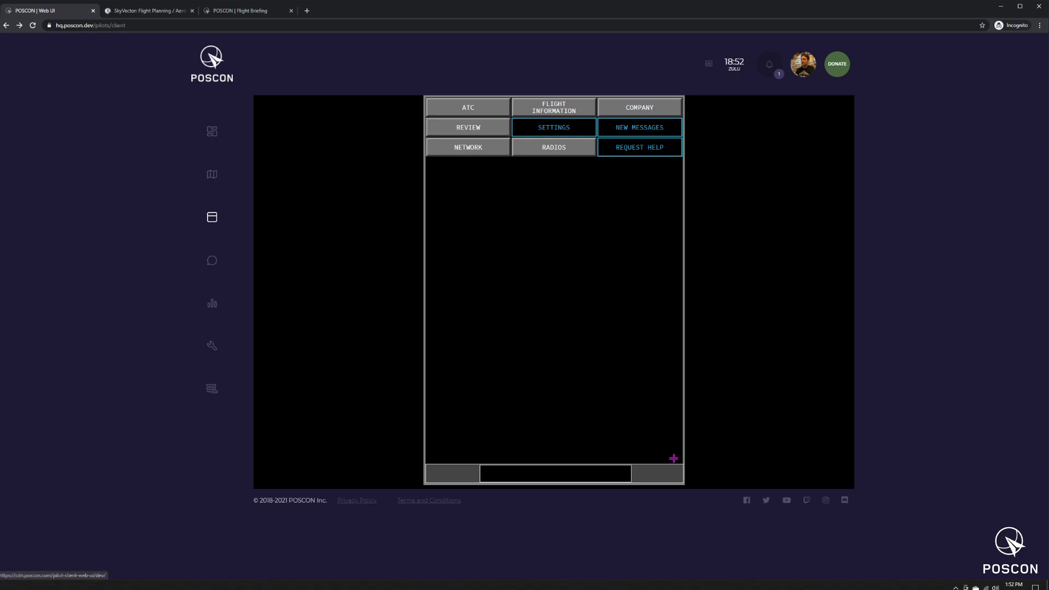
click(484, 128)
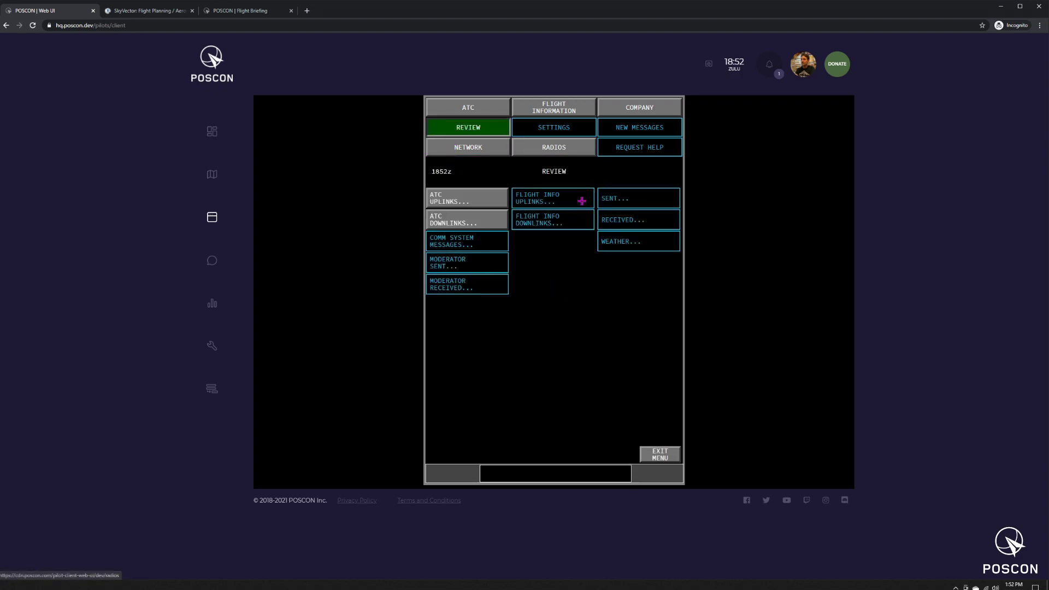
click(497, 198)
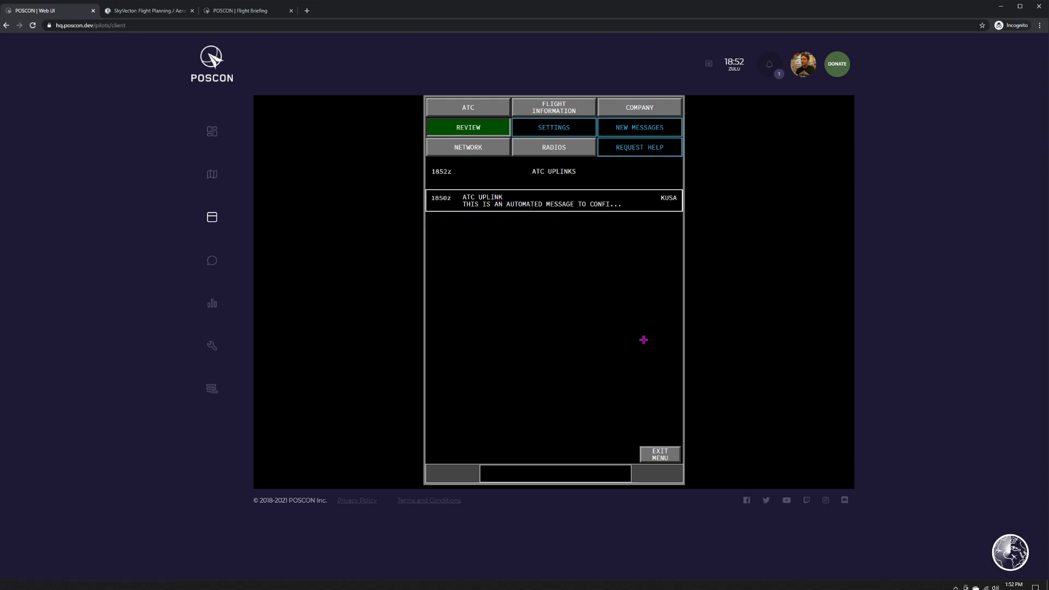
- Exit the review pages and bring up the empty ATC Level Request form
click(671, 453)
click(468, 107)
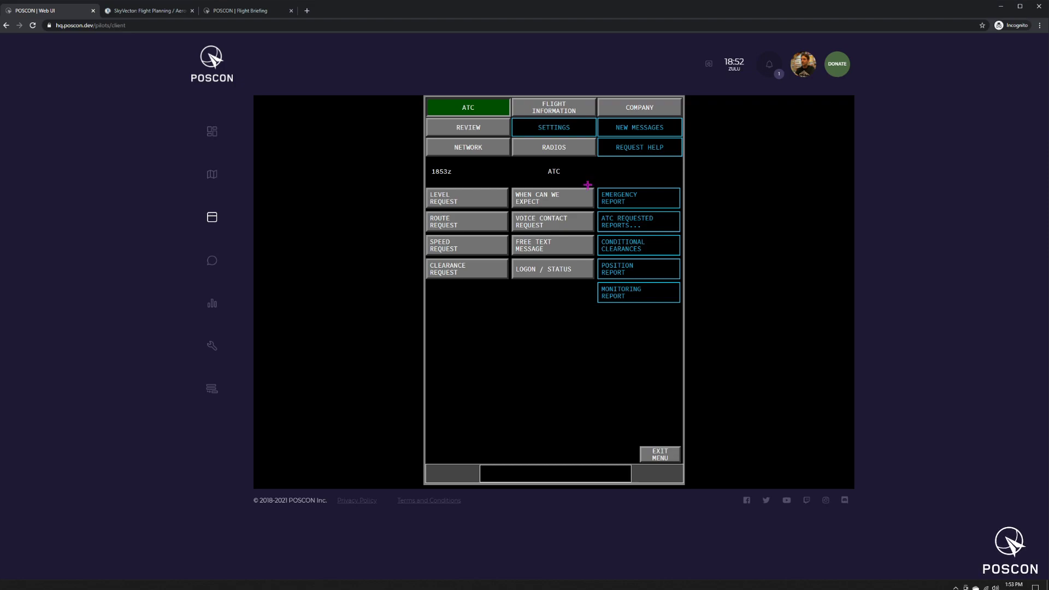
click(487, 195)
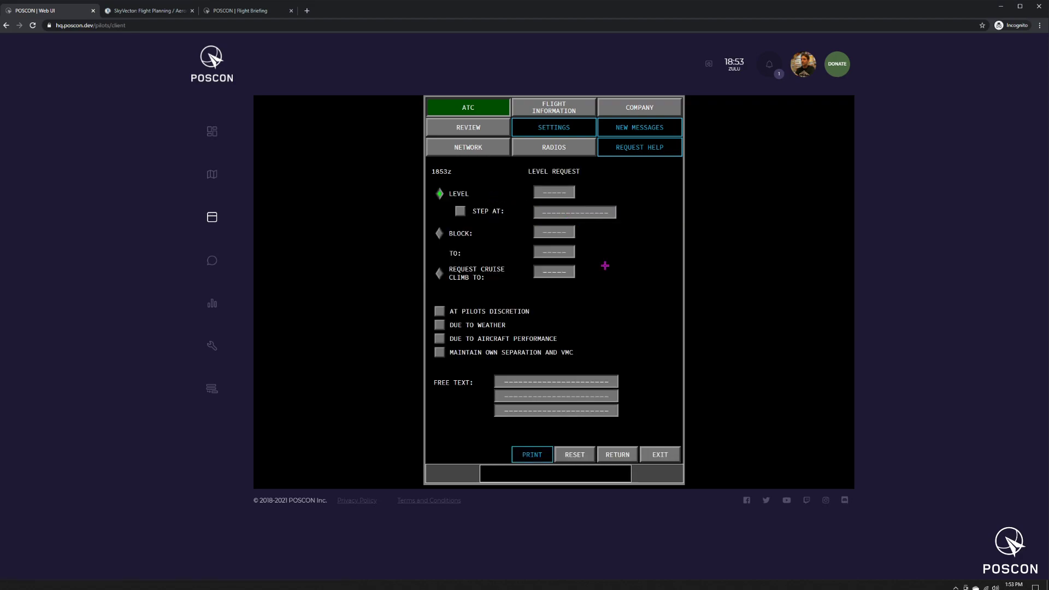
- Browse the route, speed and level request forms, ending on the Clearance Request form
click(617, 455)
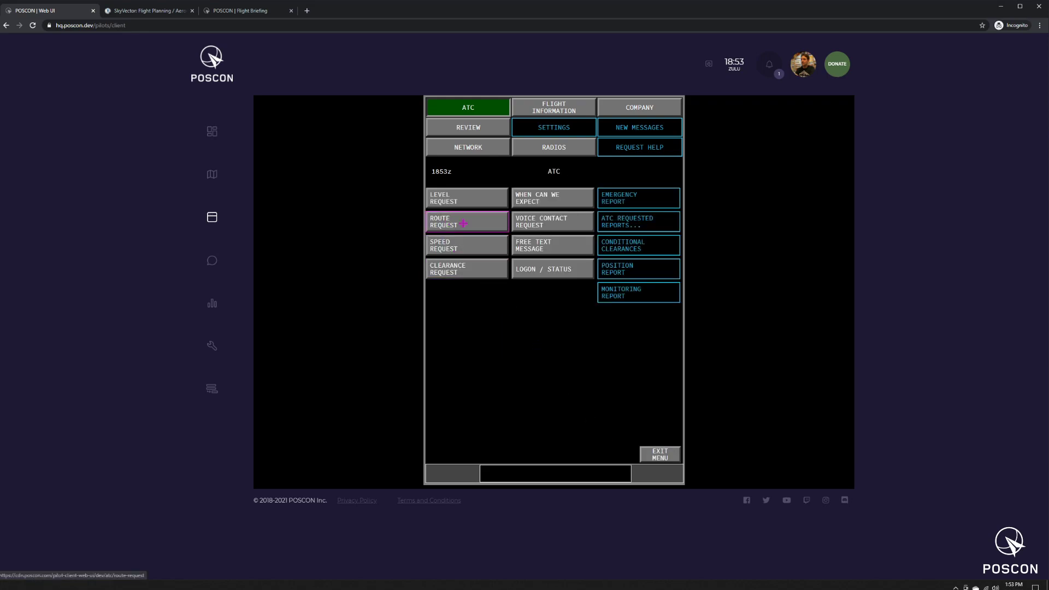
click(463, 224)
click(612, 452)
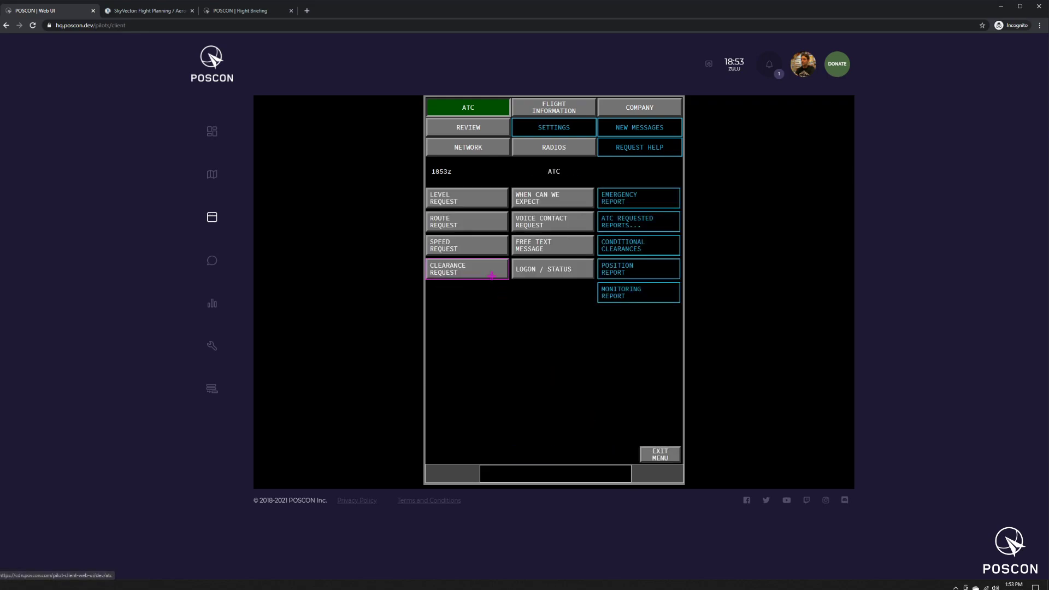
click(468, 243)
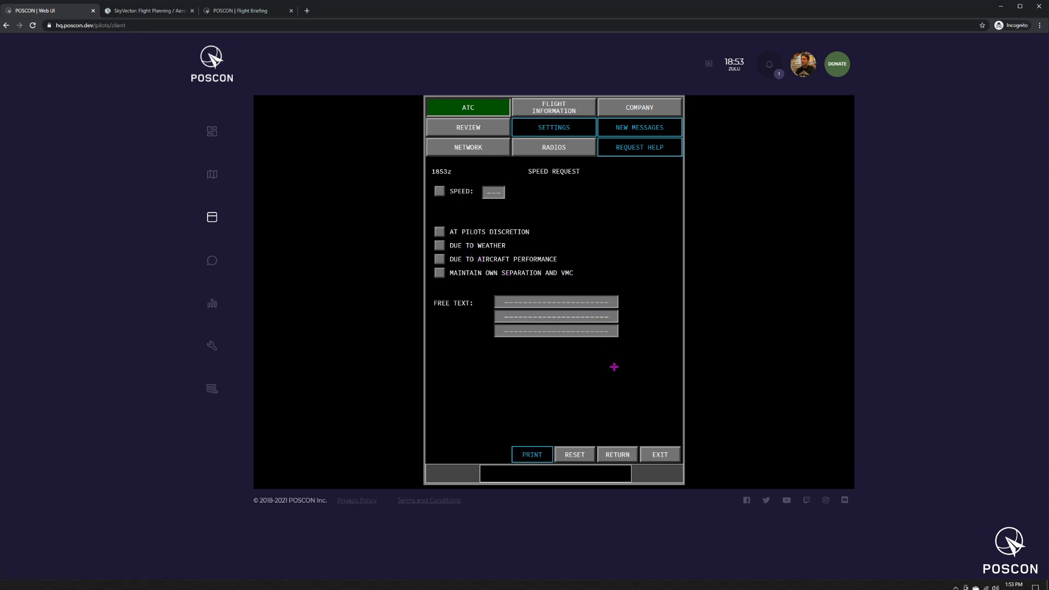
click(617, 454)
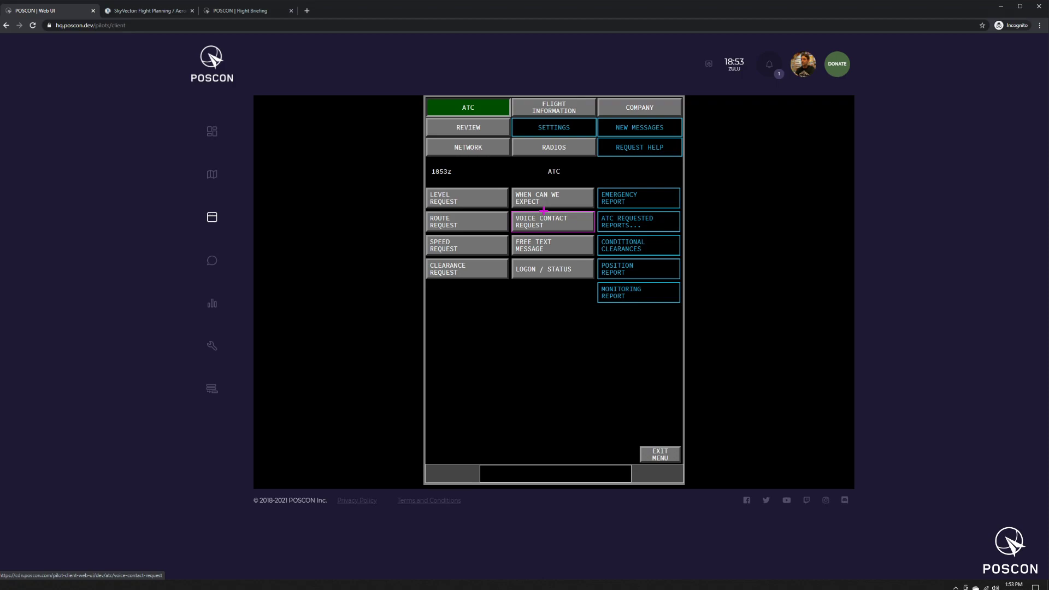
click(480, 202)
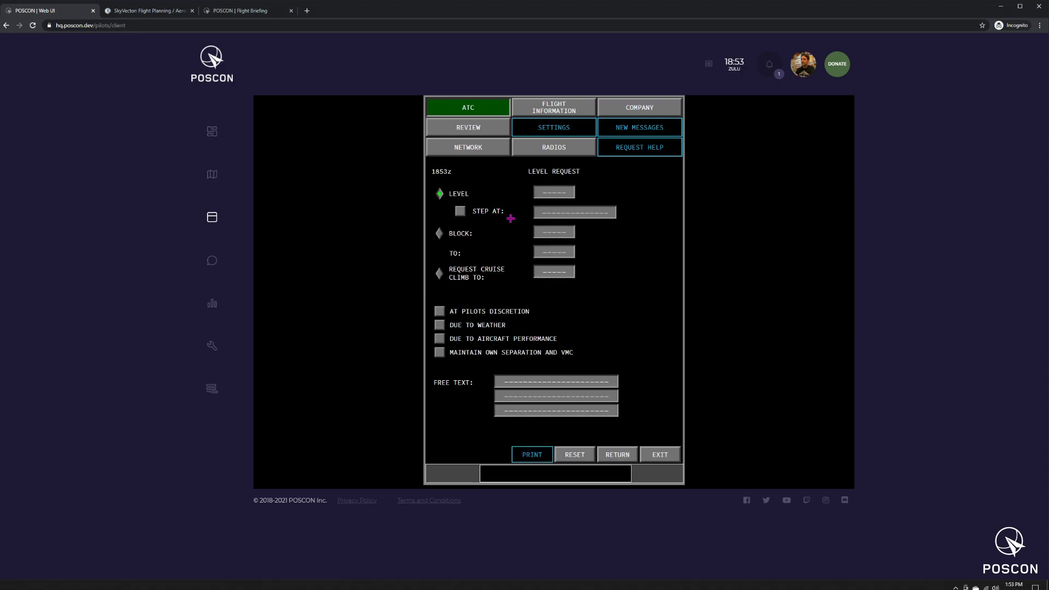
click(612, 458)
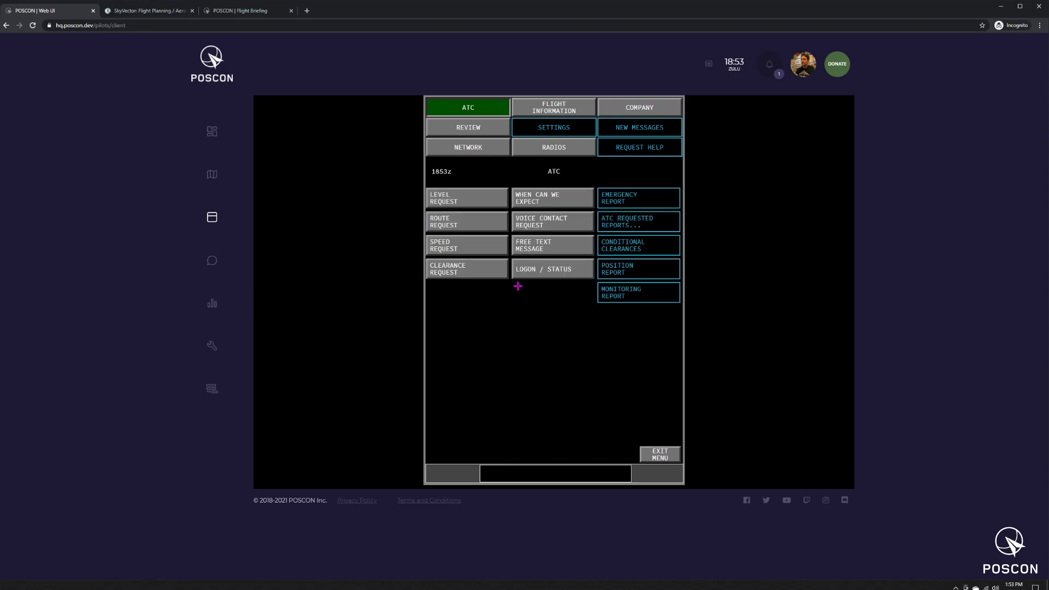
click(495, 275)
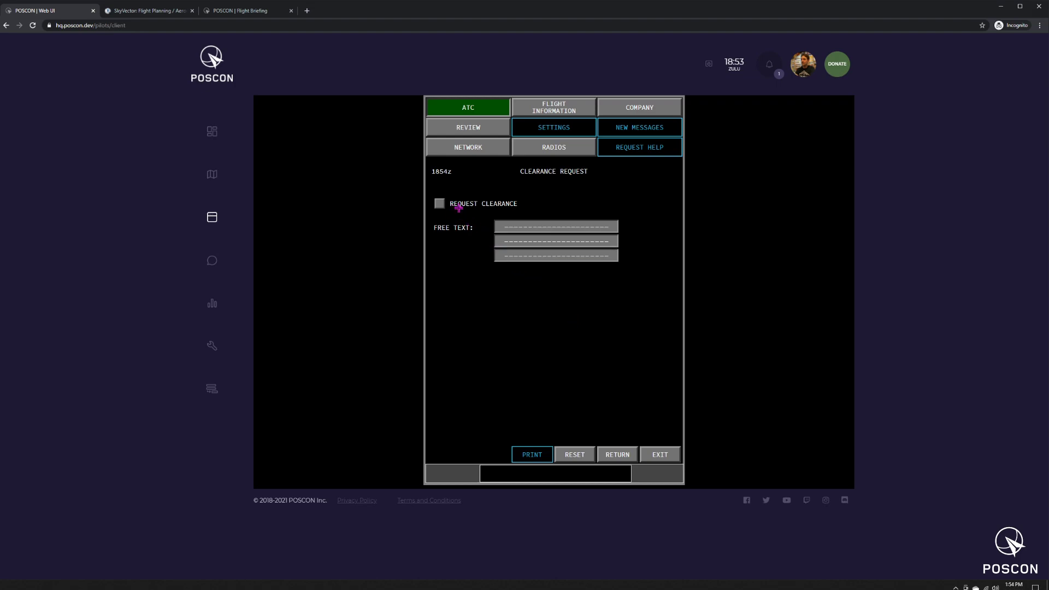
- Send a clearance request to KUSA and check the new messages
click(440, 204)
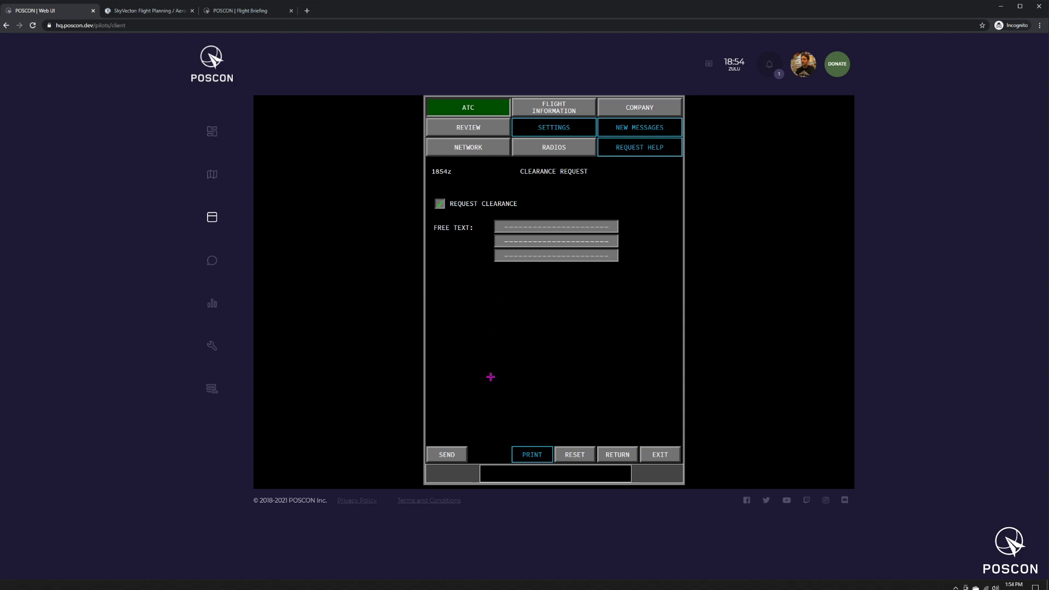
click(462, 451)
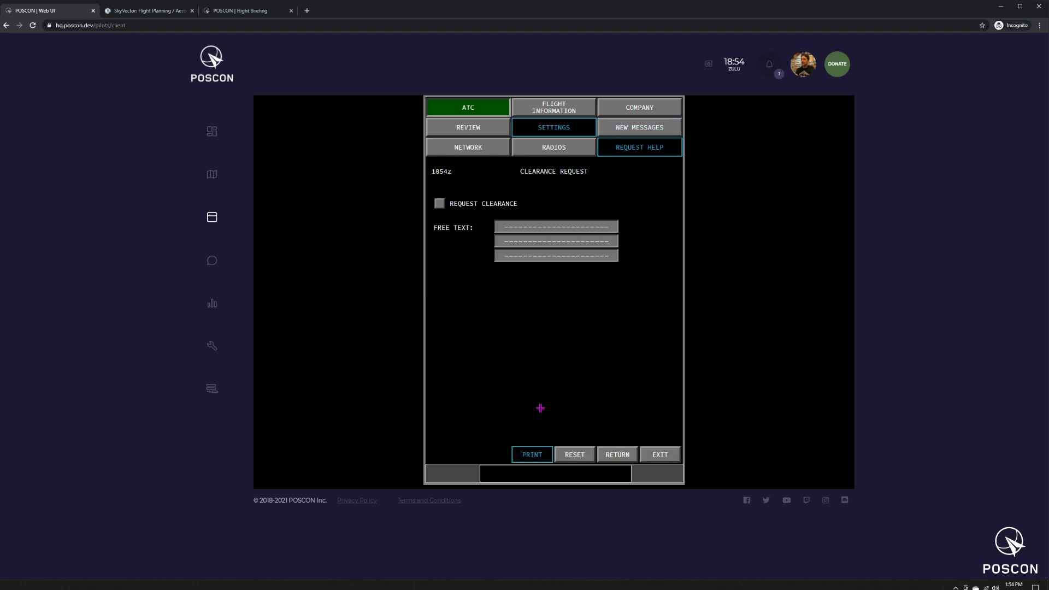
click(625, 130)
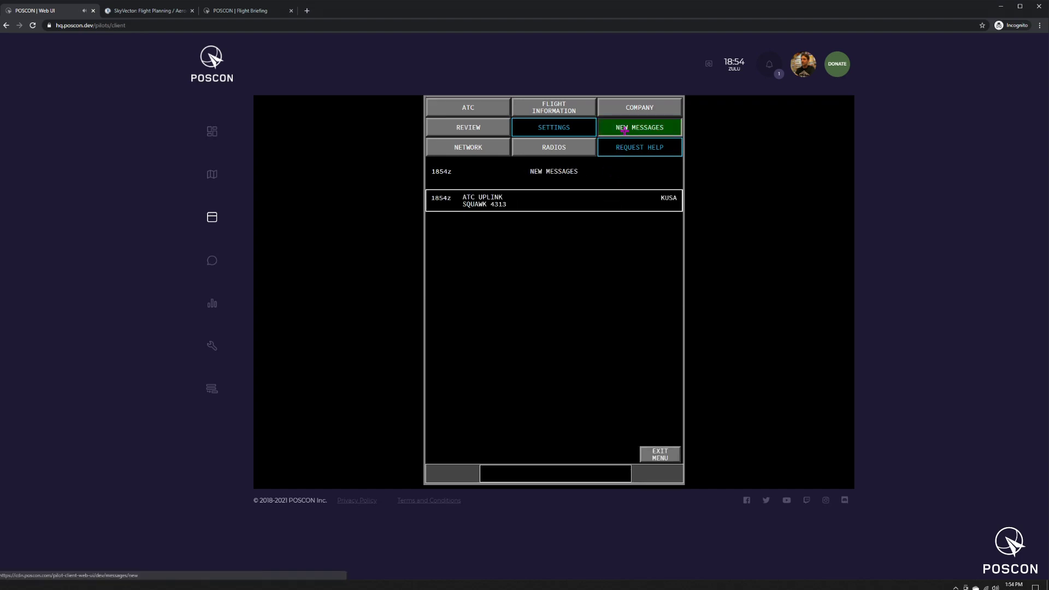
- Answer WILCO to KUSA's 1854z SQUAWK 4313 uplink, then switch to X-Plane
click(518, 205)
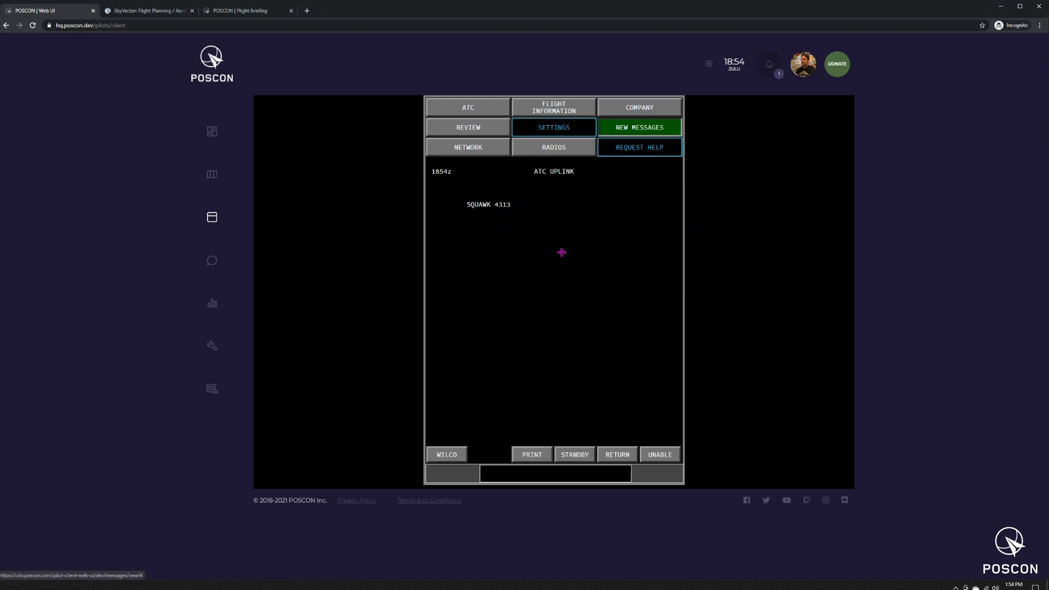
click(450, 460)
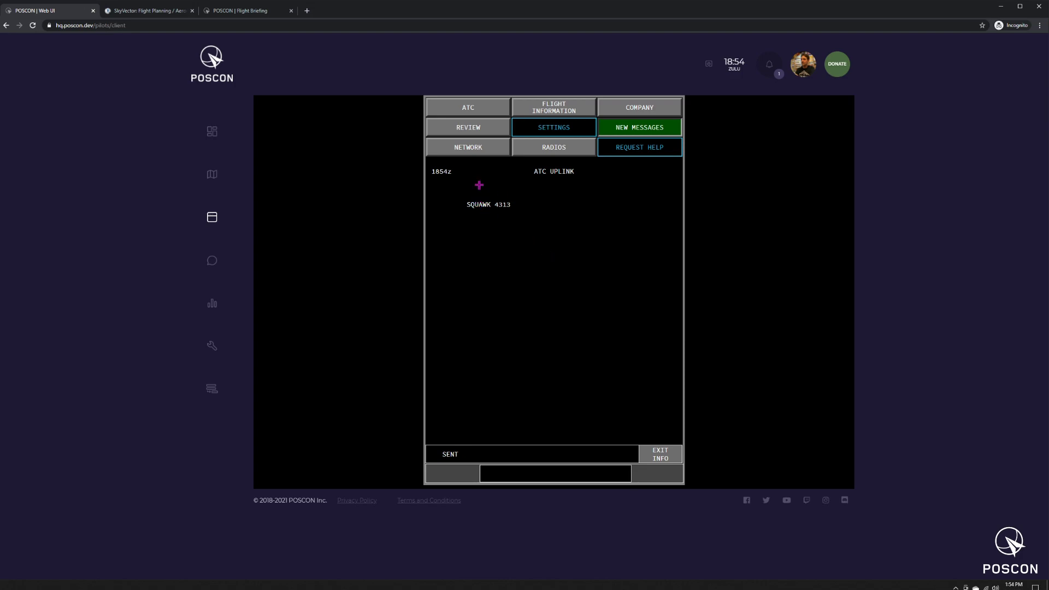
key(alt+Tab)
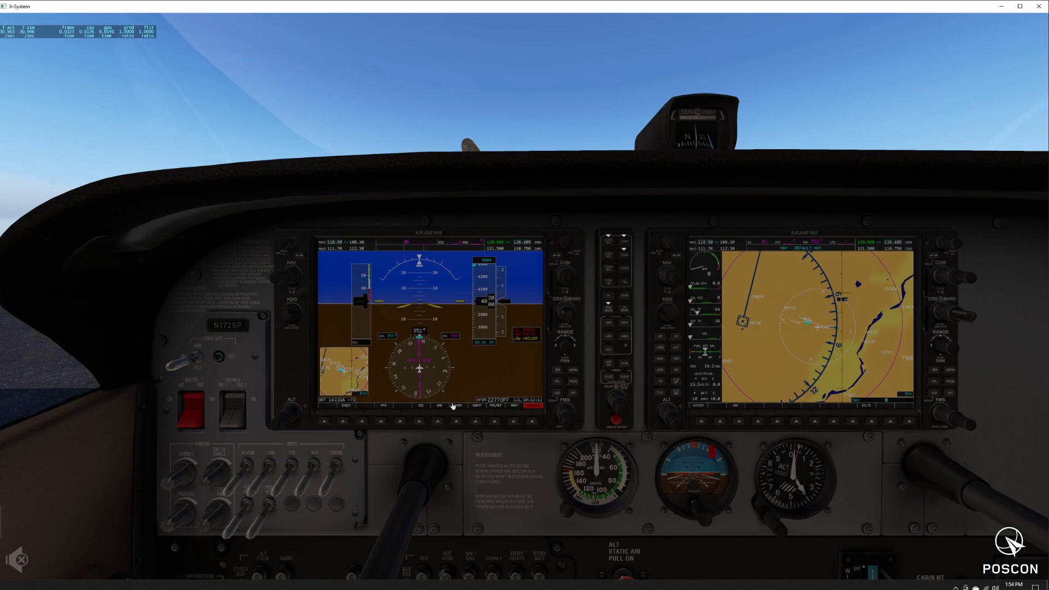
- Set the G1000 transponder to 4313 in ALT mode, then return to the POSCON client
click(457, 421)
click(473, 424)
click(399, 422)
click(340, 421)
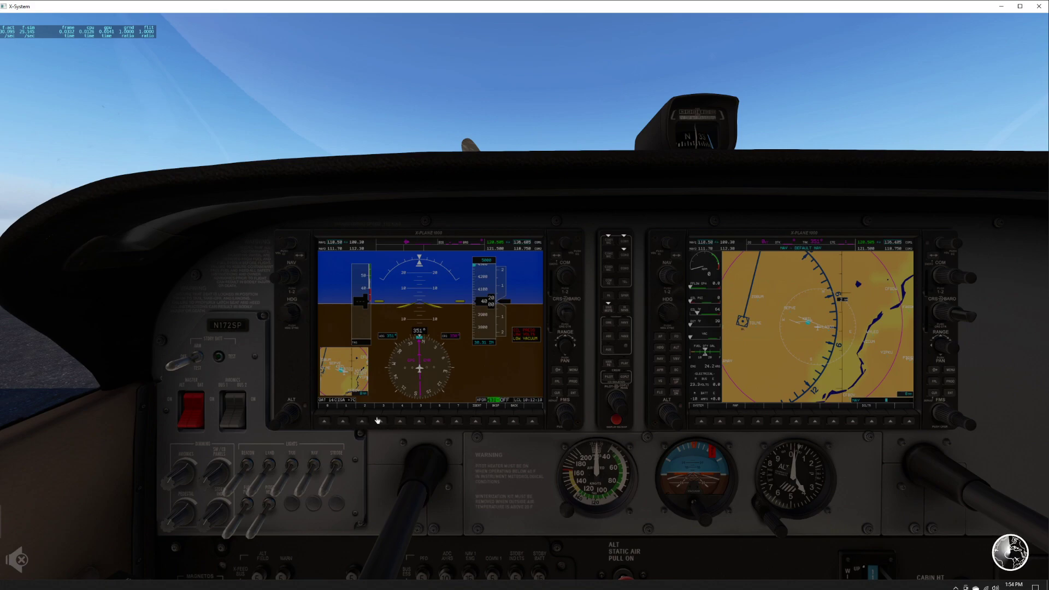
click(379, 421)
click(458, 422)
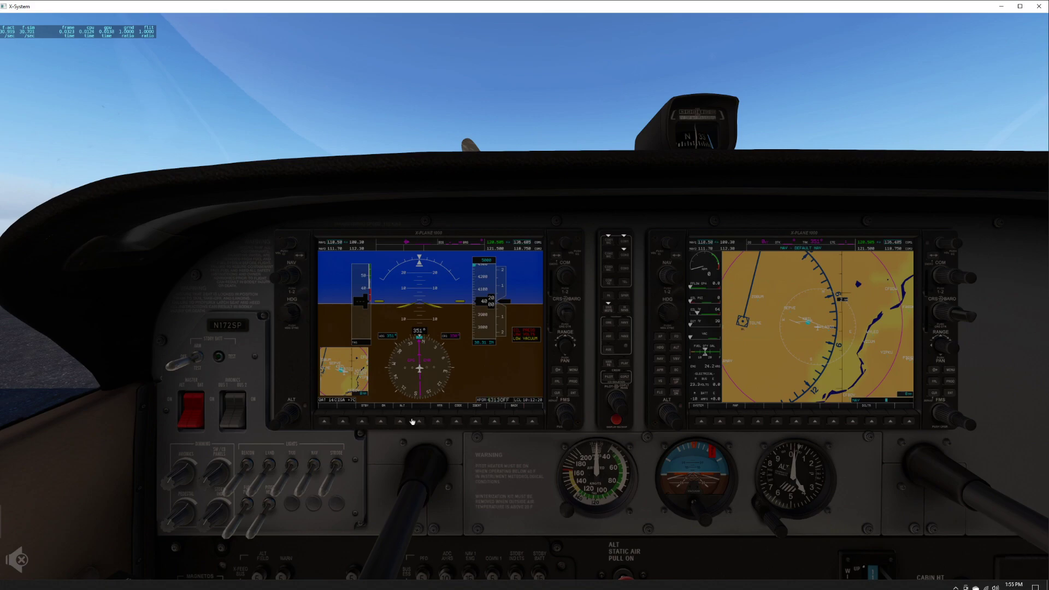
click(399, 422)
mouse_move(263, 11)
key(alt+Tab)
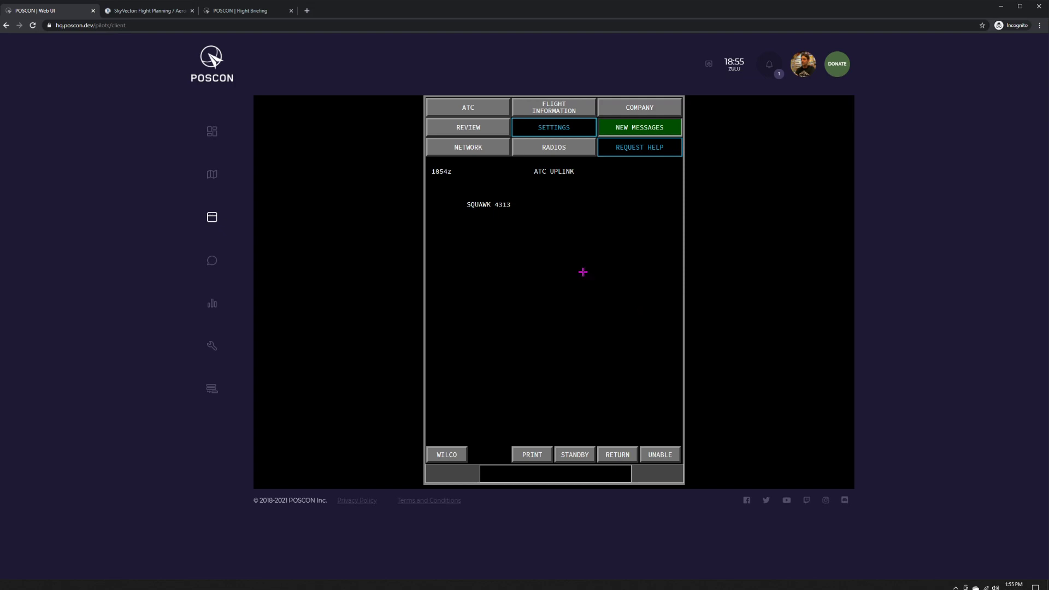
- Request level 310 at pilot's discretion and read KUSA's 1855z cannot-accept reply
click(468, 107)
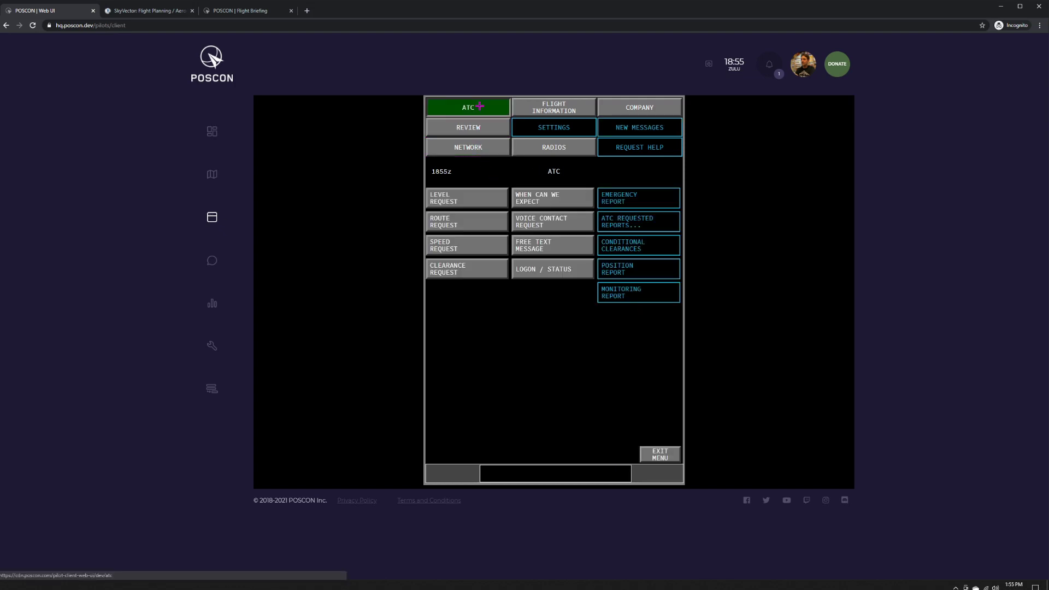
click(462, 199)
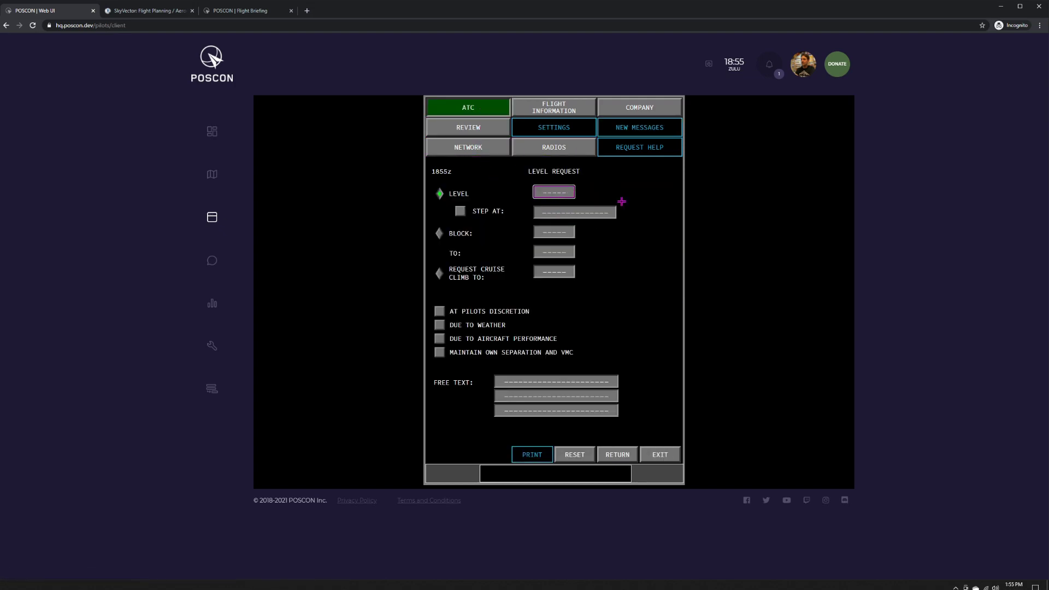
text(310)
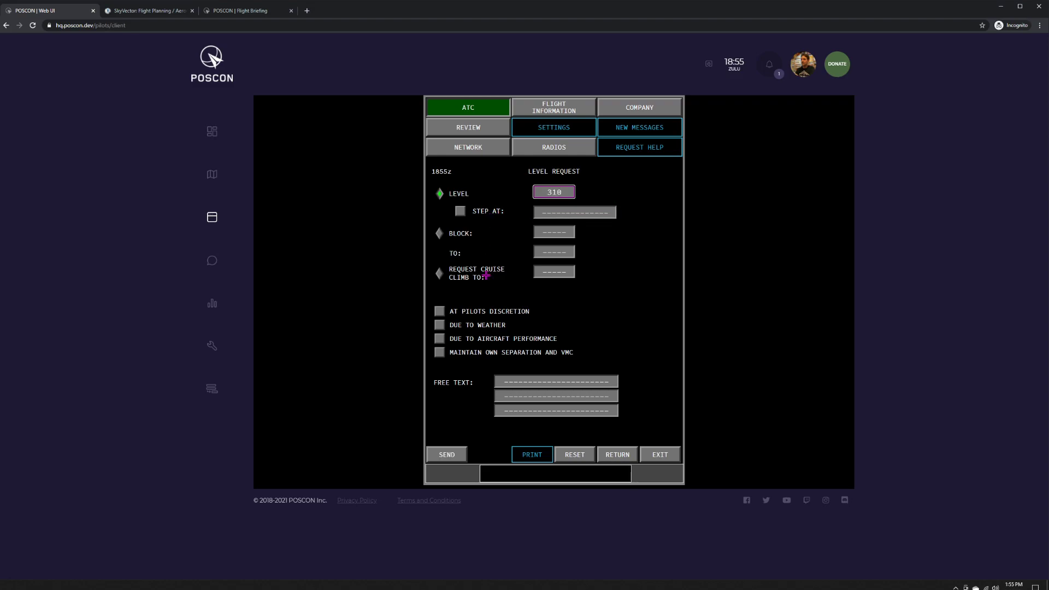
click(446, 454)
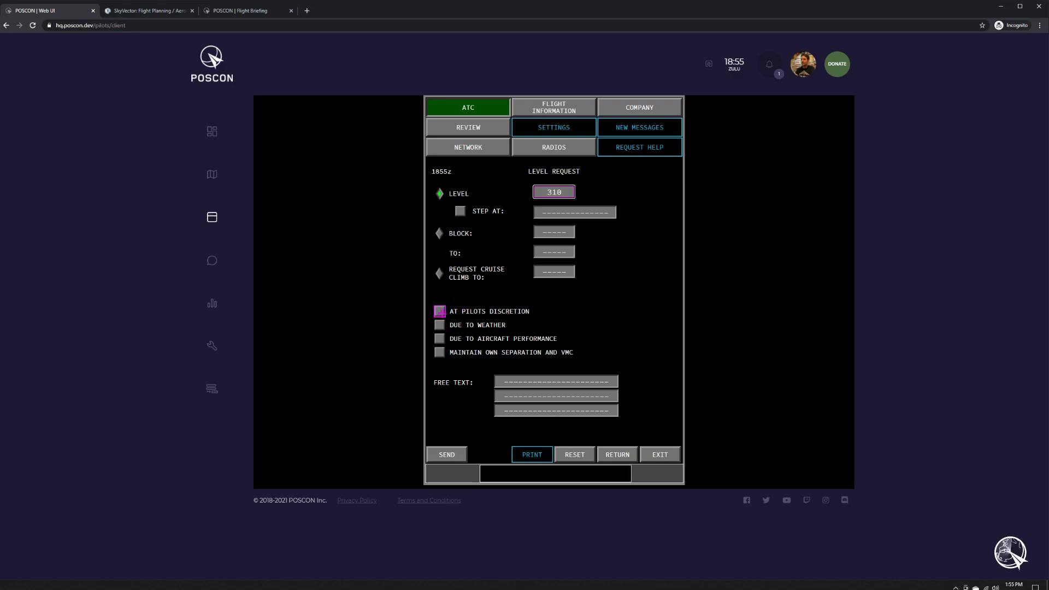
click(439, 311)
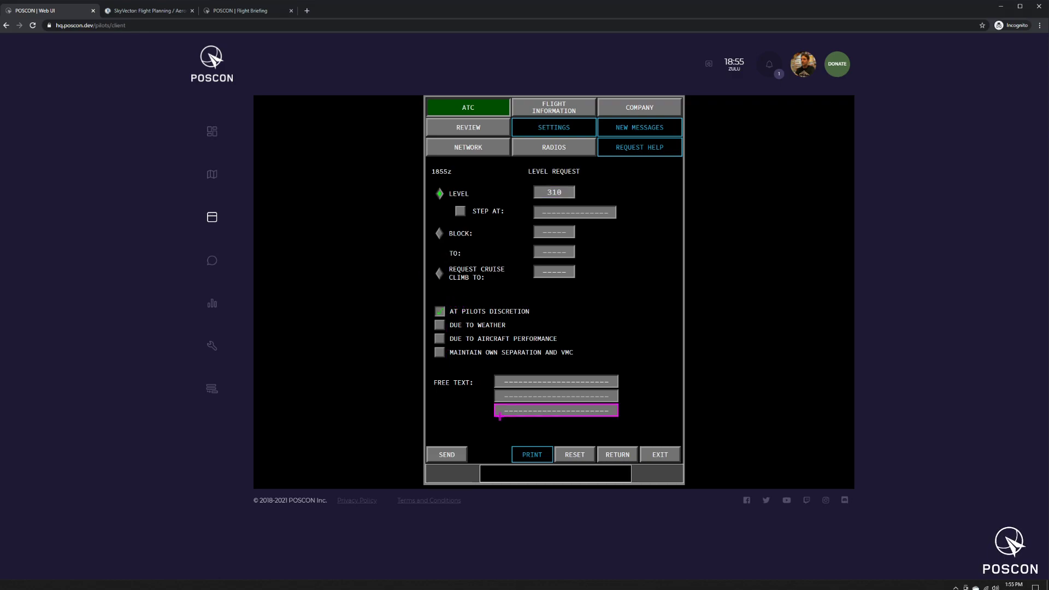
click(447, 454)
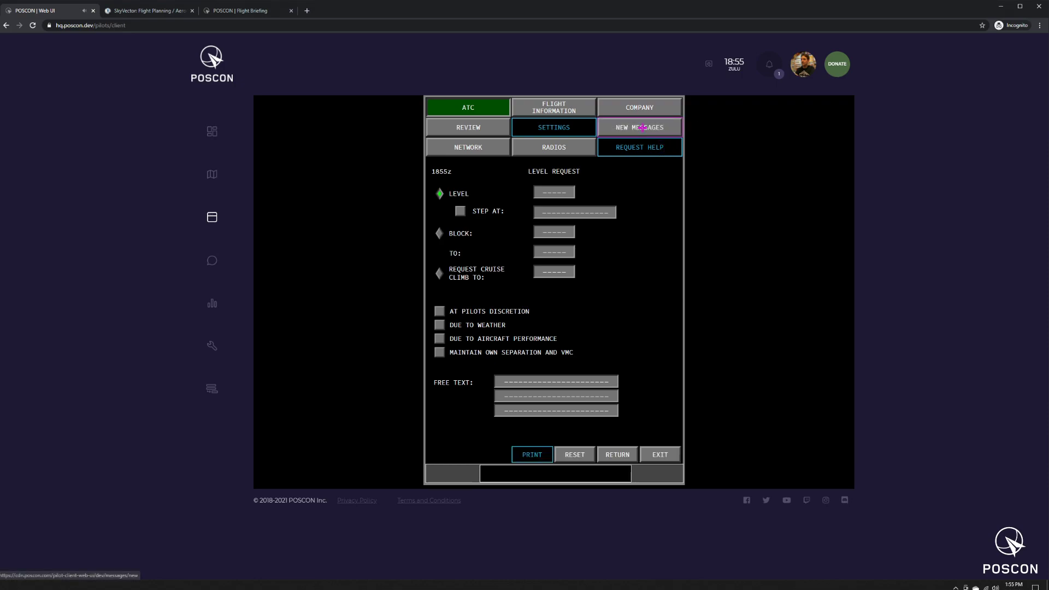
click(641, 128)
click(474, 203)
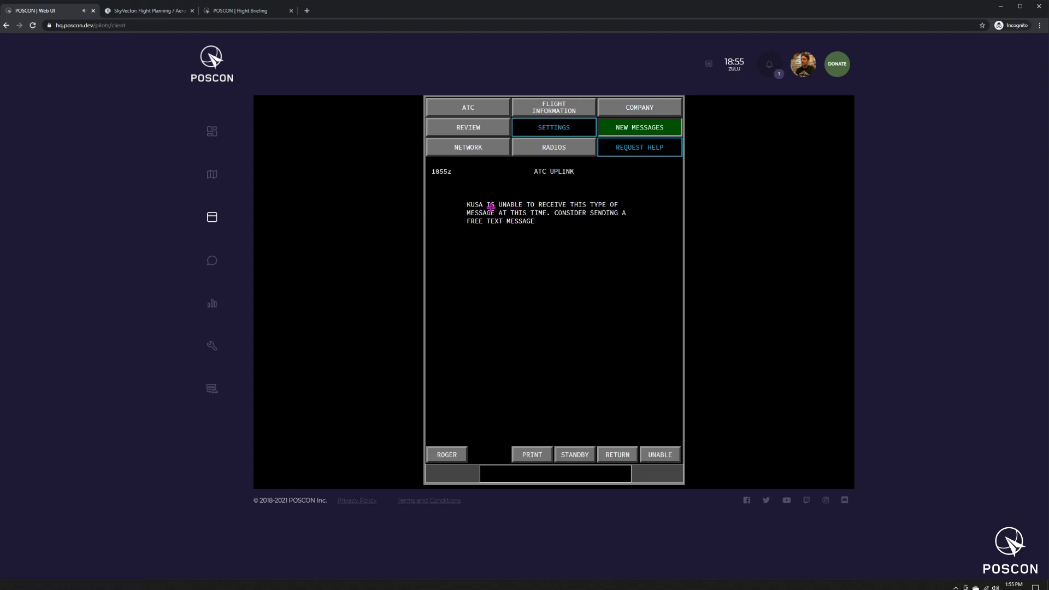